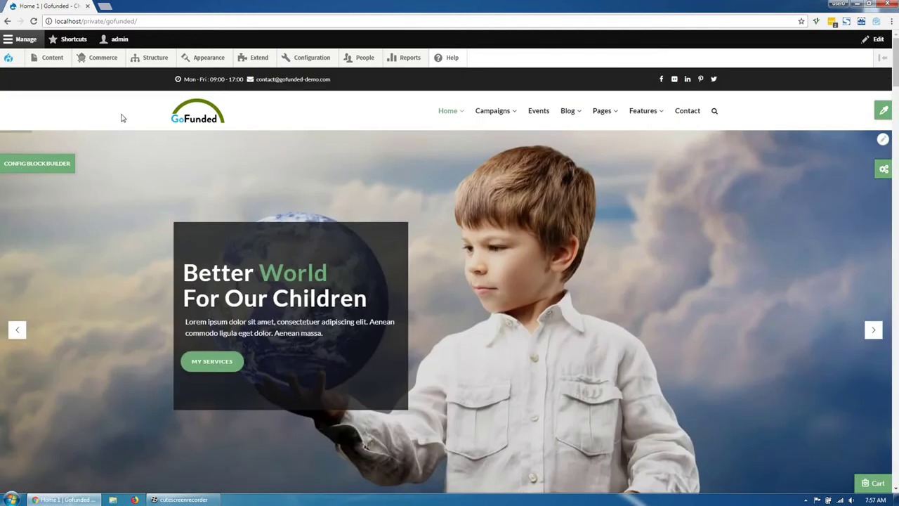
mouse_move(102, 59)
mouse_move(117, 138)
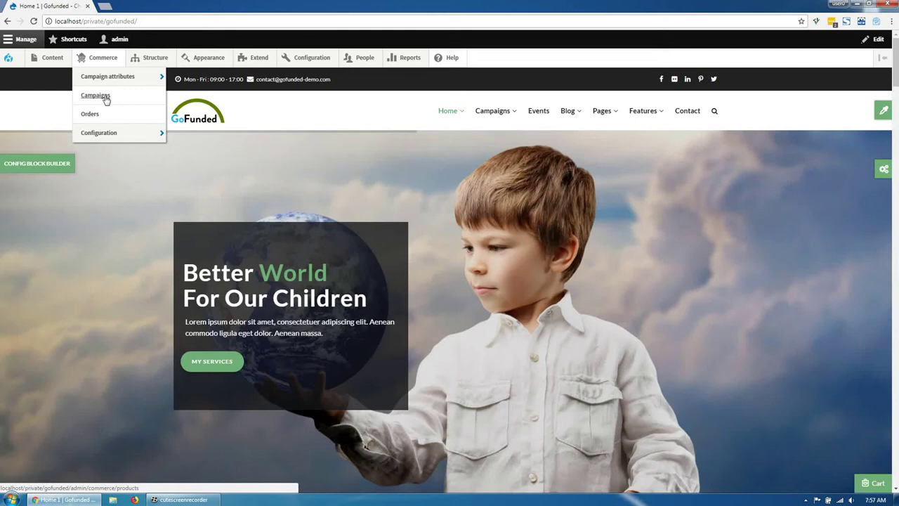
mouse_move(119, 77)
mouse_move(253, 77)
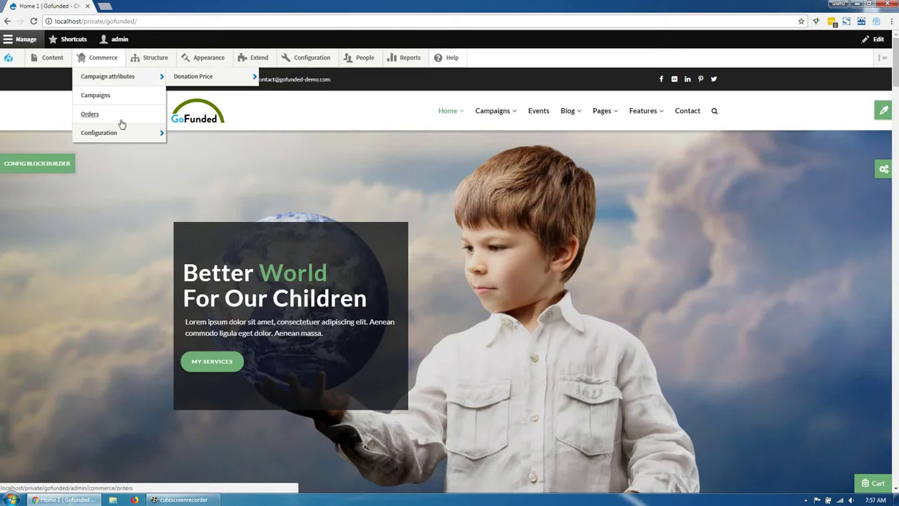
Step: Open the "A modern day love note messenger" campaign from the home page's Latest Campaigns section
scroll(531, 260, down, 6)
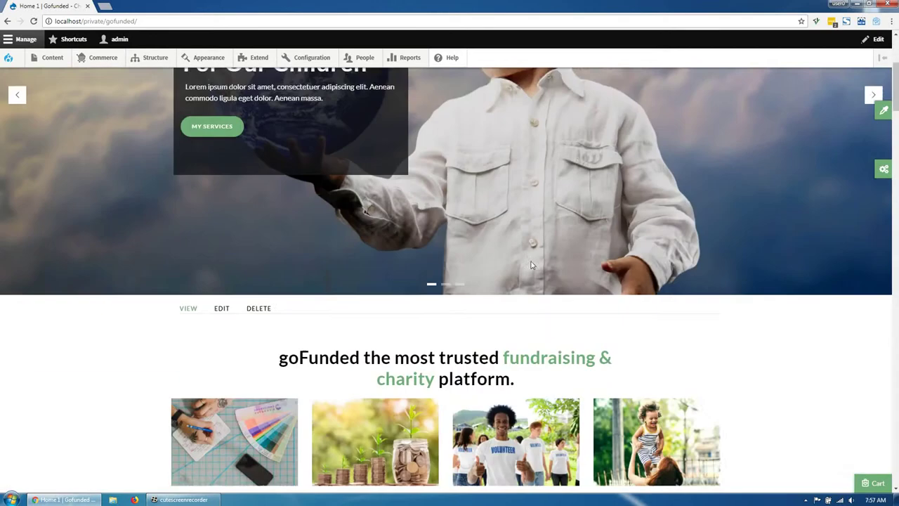
scroll(530, 260, down, 10)
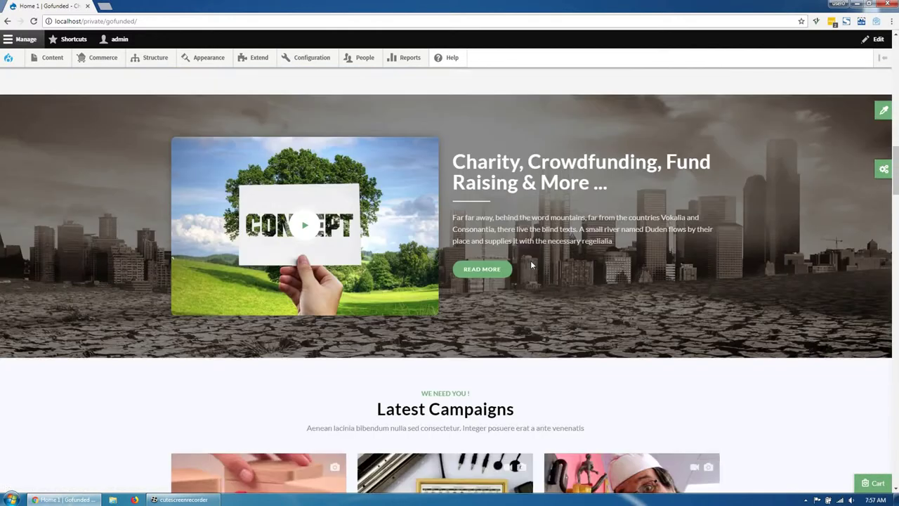
scroll(532, 265, down, 2)
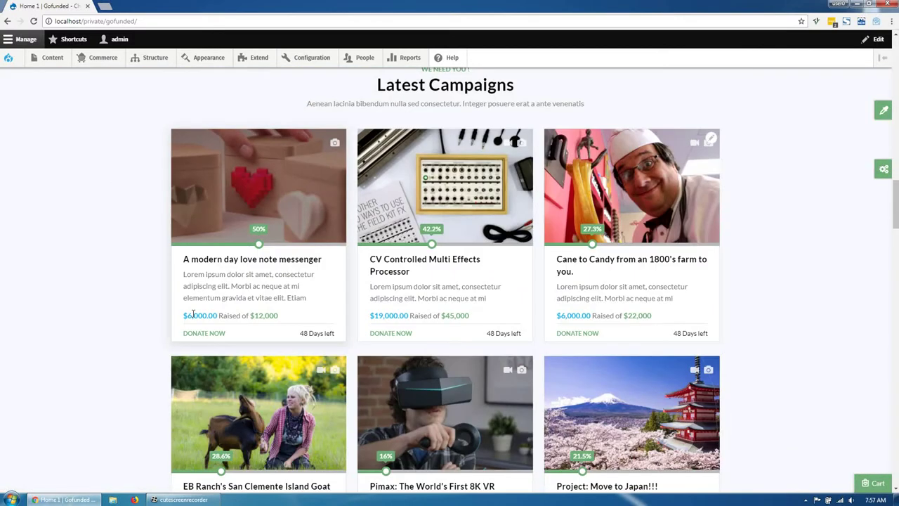
click(202, 337)
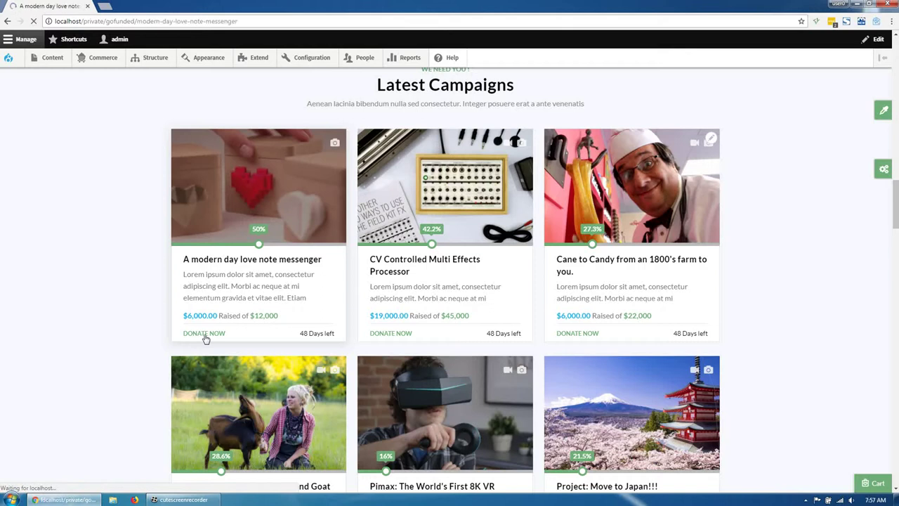
Step: Start a donation to this campaign and add the Pledge $30.00 option to the cart
scroll(305, 321, down, 1)
scroll(306, 325, down, 3)
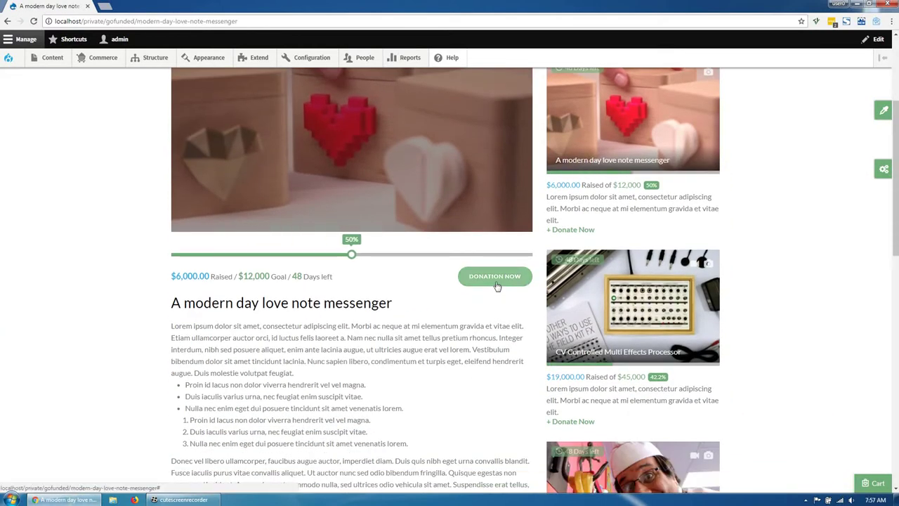
click(496, 286)
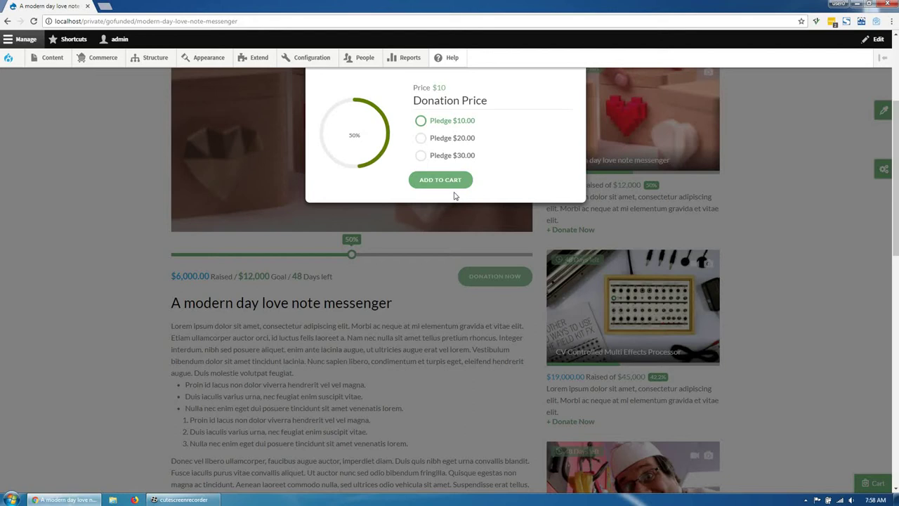
click(447, 156)
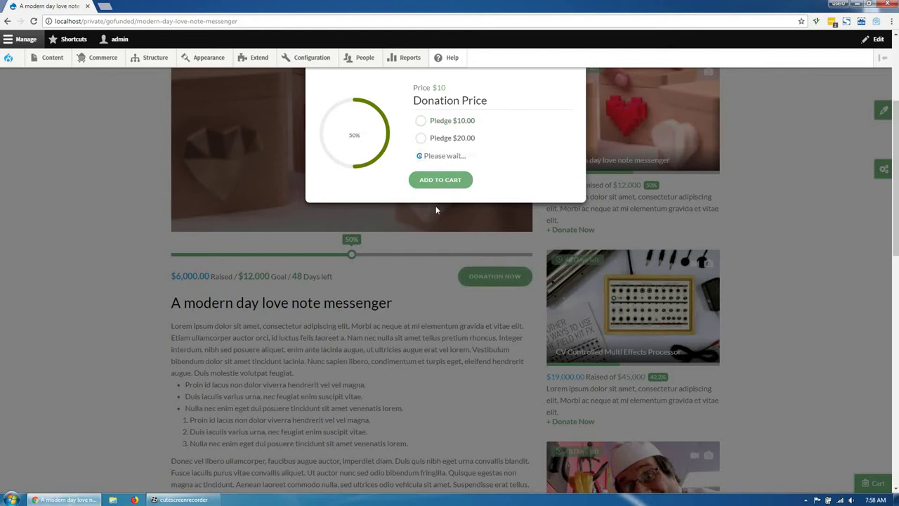
click(439, 186)
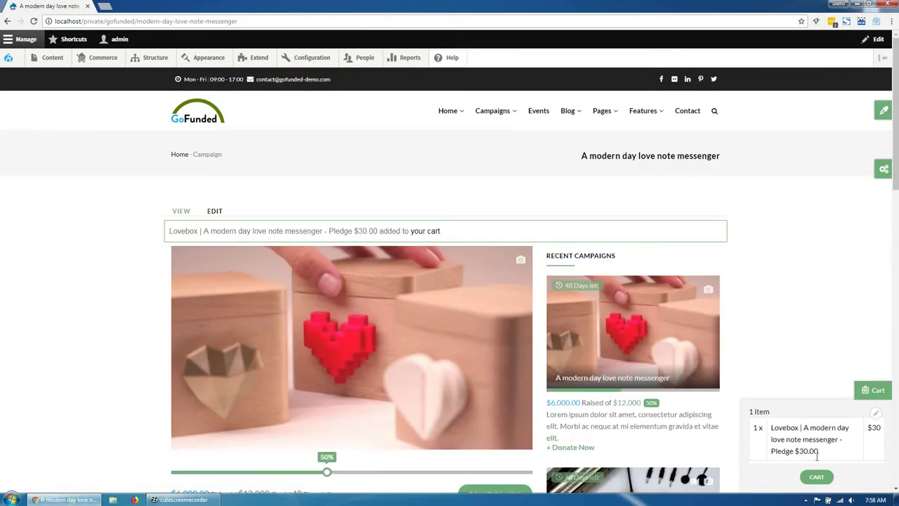
Step: Open the shopping cart and proceed to checkout with the pledge
click(815, 484)
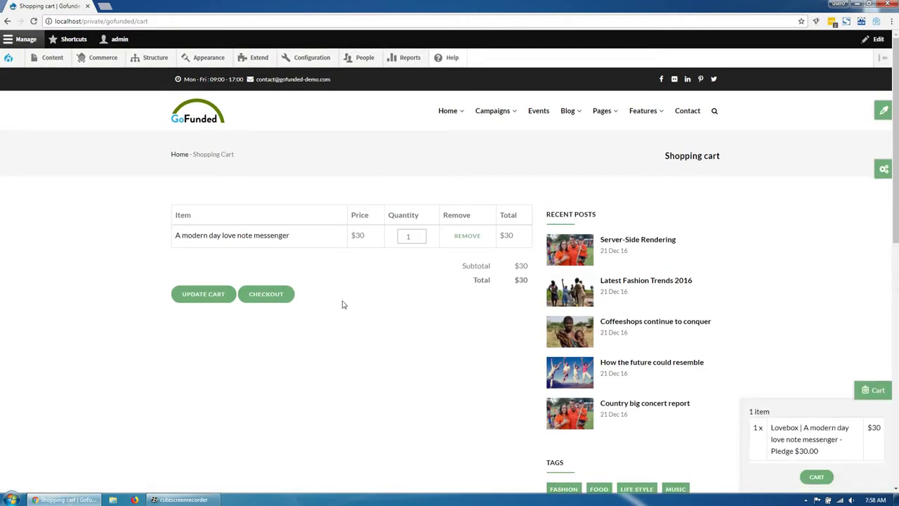
click(278, 301)
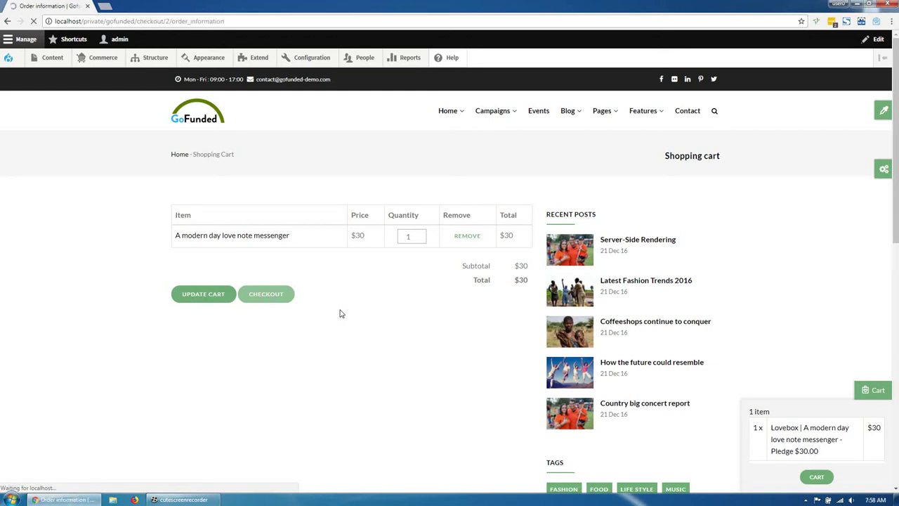
Step: Choose PayPal as the payment method, fill the billing details from the saved "sdvs" entry and continue to the order review
scroll(340, 312, down, 1)
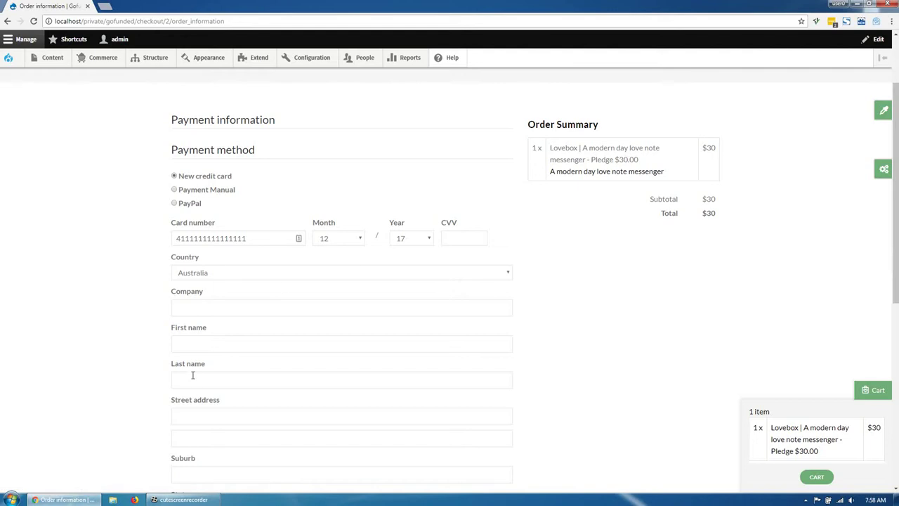
scroll(211, 379, down, 1)
scroll(189, 157, up, 1)
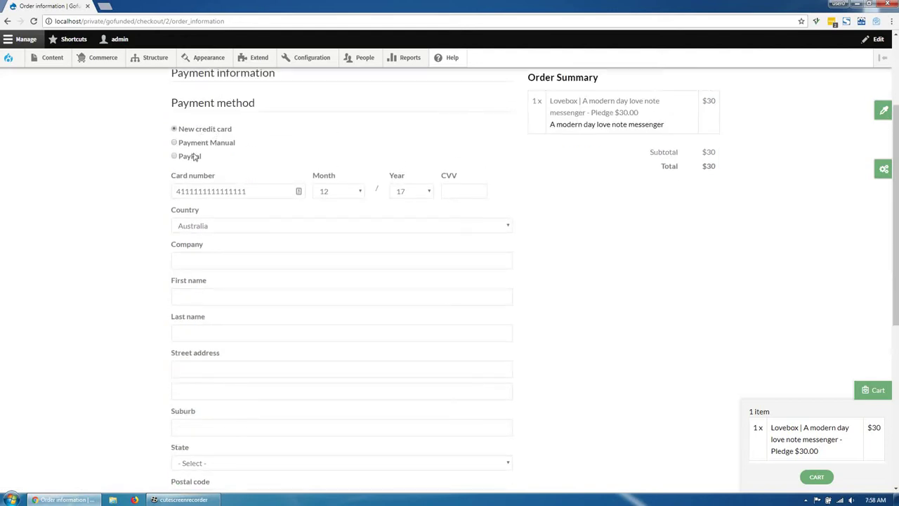
click(194, 157)
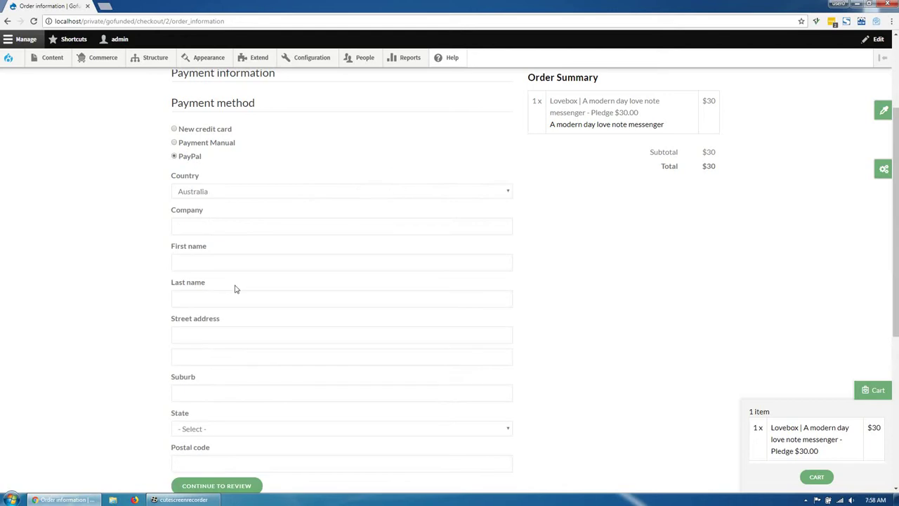
click(224, 226)
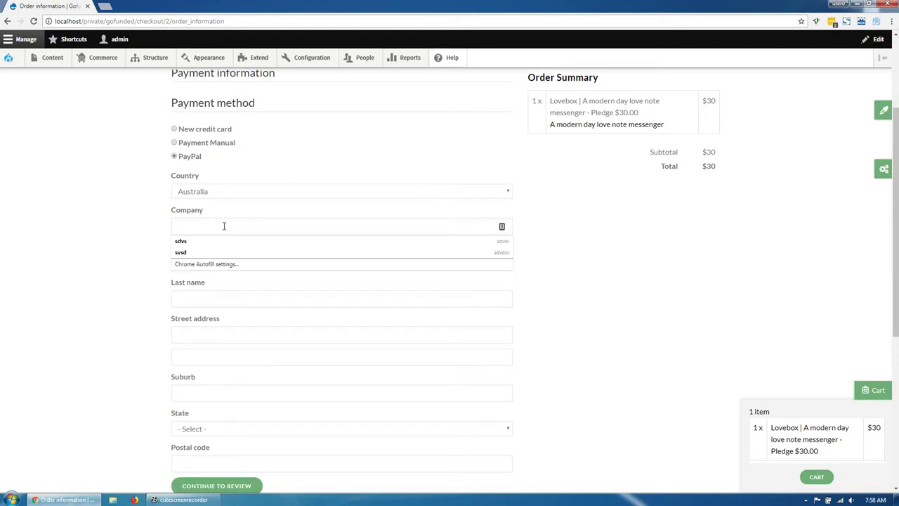
click(185, 241)
scroll(102, 316, down, 3)
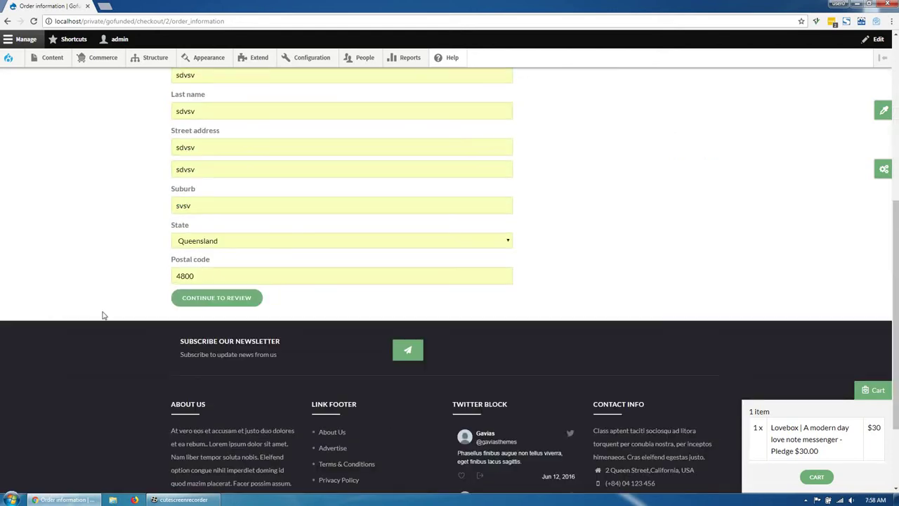
click(223, 303)
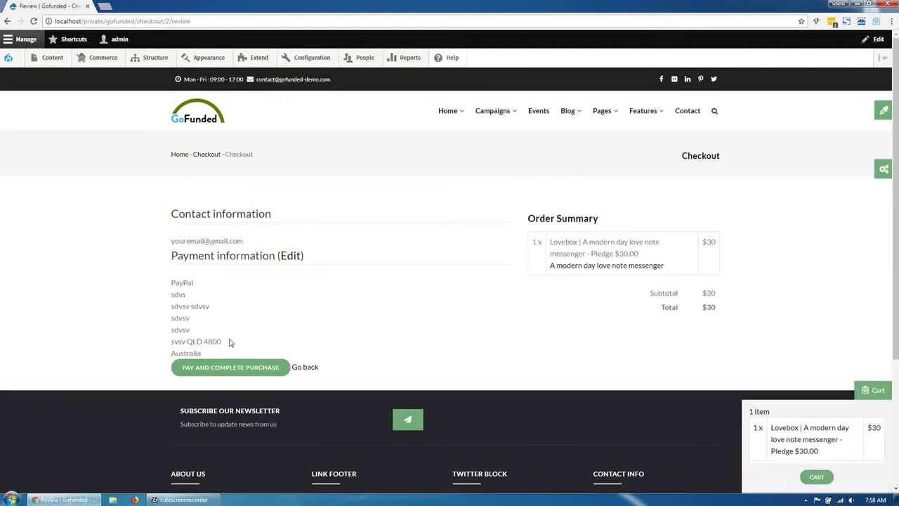
Step: Pay for the order through the prefilled PayPal sandbox account, declining to save its password and dismissing the autofill bar
click(226, 374)
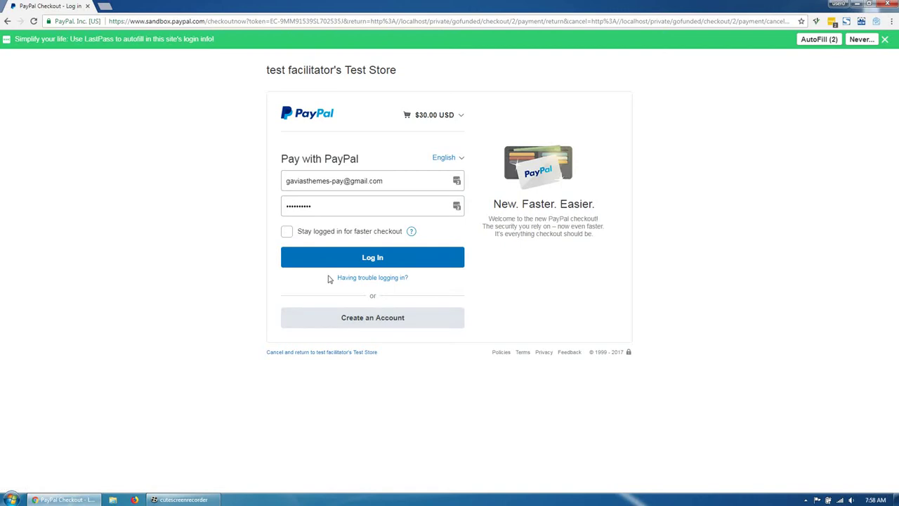
click(368, 260)
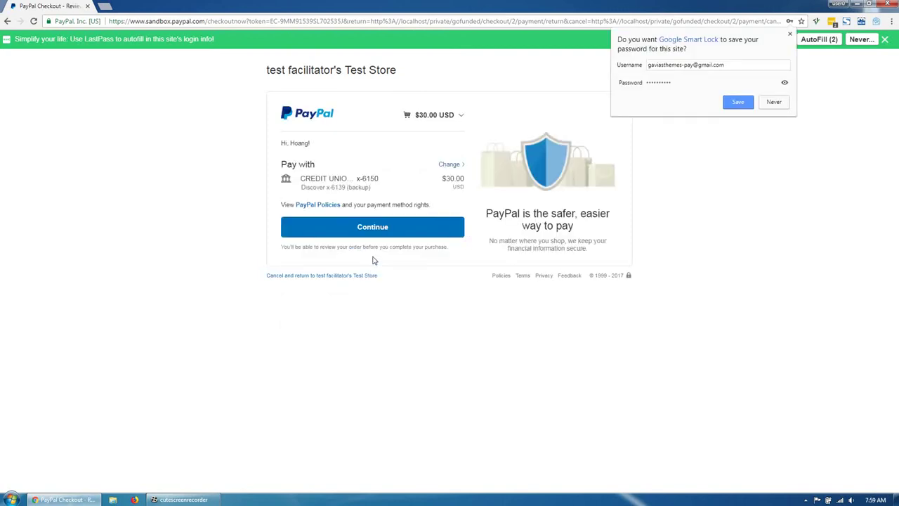
click(773, 102)
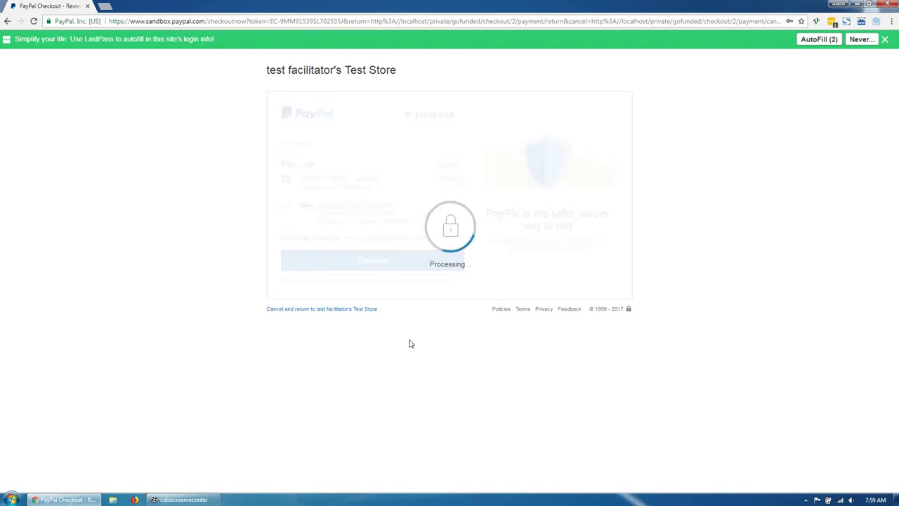
click(886, 39)
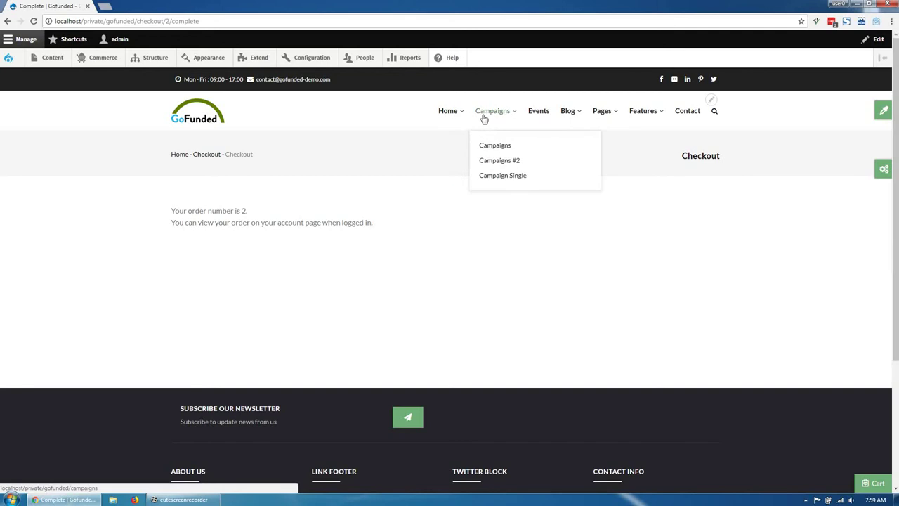
Step: Return to the home page and check the raised amount of "A modern day love note messenger" under Latest Campaigns
click(204, 117)
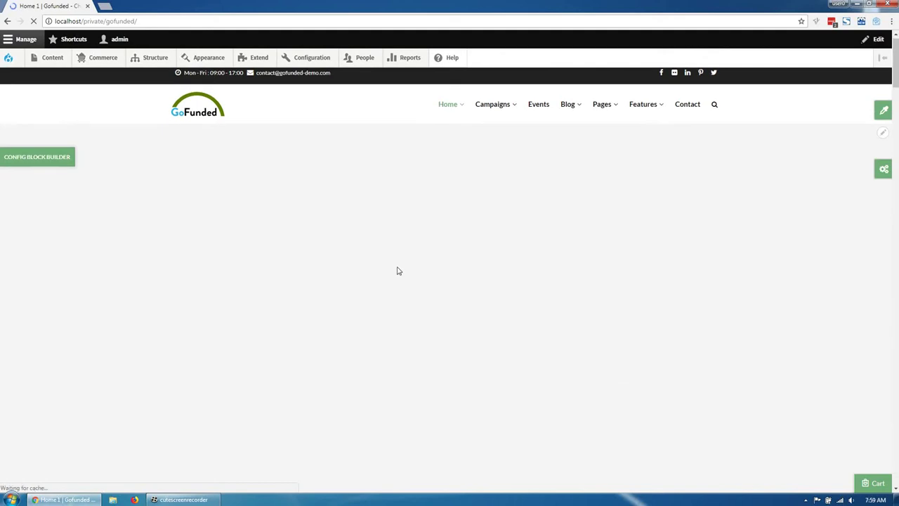
scroll(397, 271, down, 15)
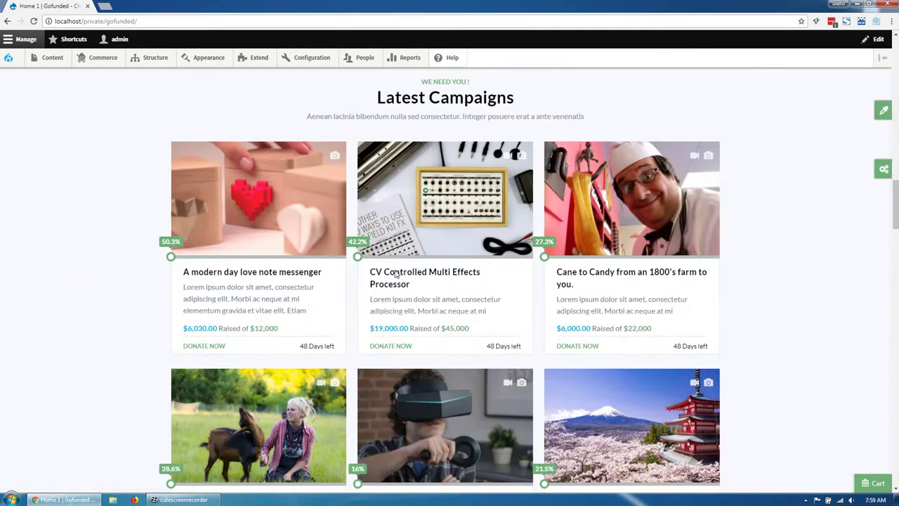
scroll(395, 274, down, 3)
scroll(398, 271, up, 5)
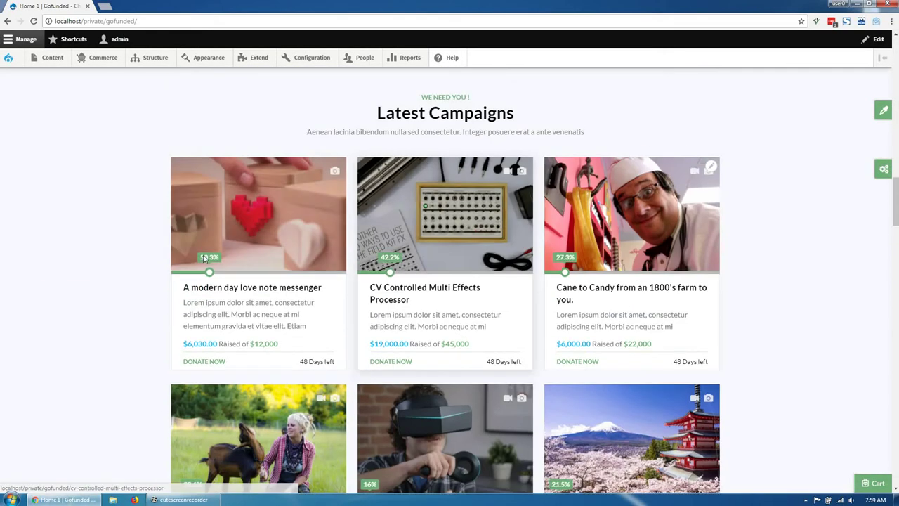
drag(184, 343, 217, 344)
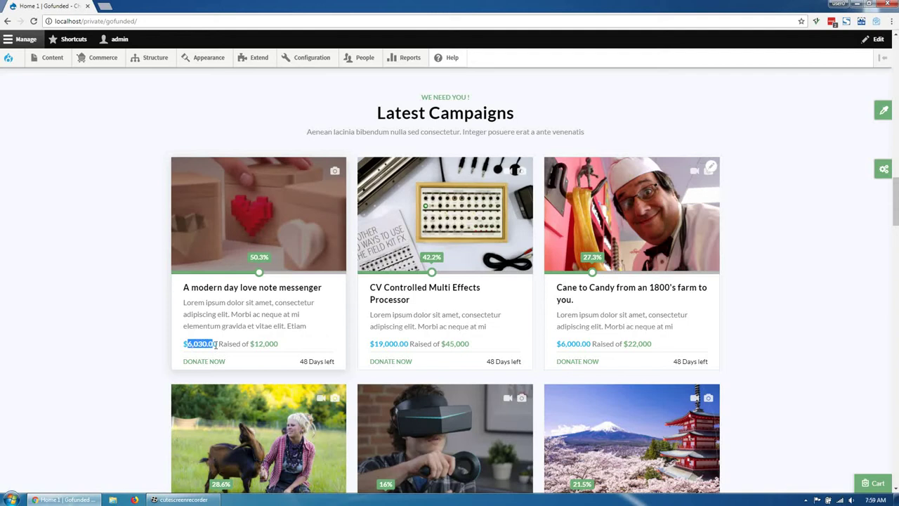
click(280, 339)
Step: Open the "A modern day love note messenger" campaign page and check its funding progress
click(281, 295)
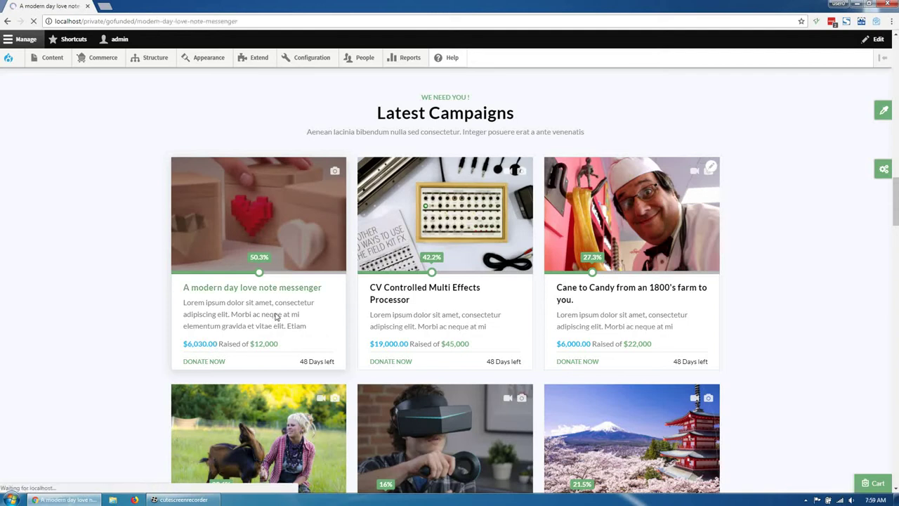
scroll(275, 316, down, 3)
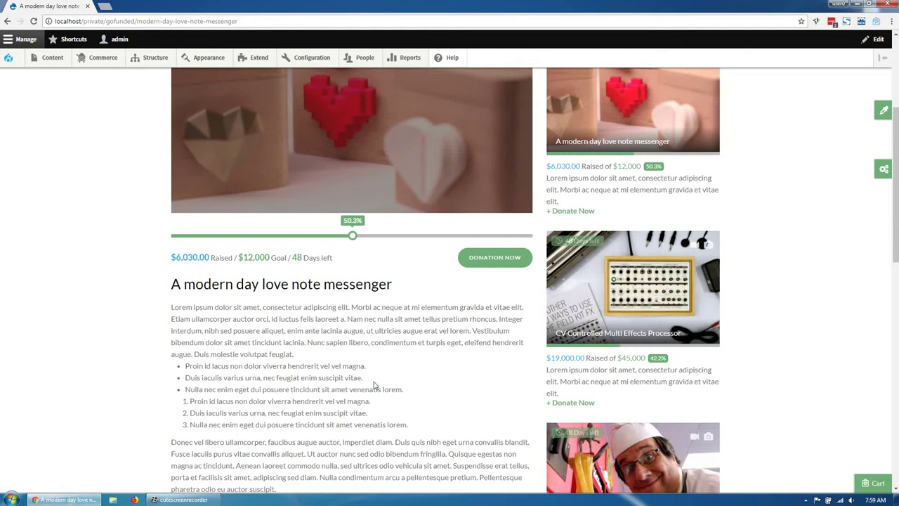
scroll(374, 385, up, 3)
Step: Open the Donation Price campaign attribute for editing and review its list of pledge values
mouse_move(98, 59)
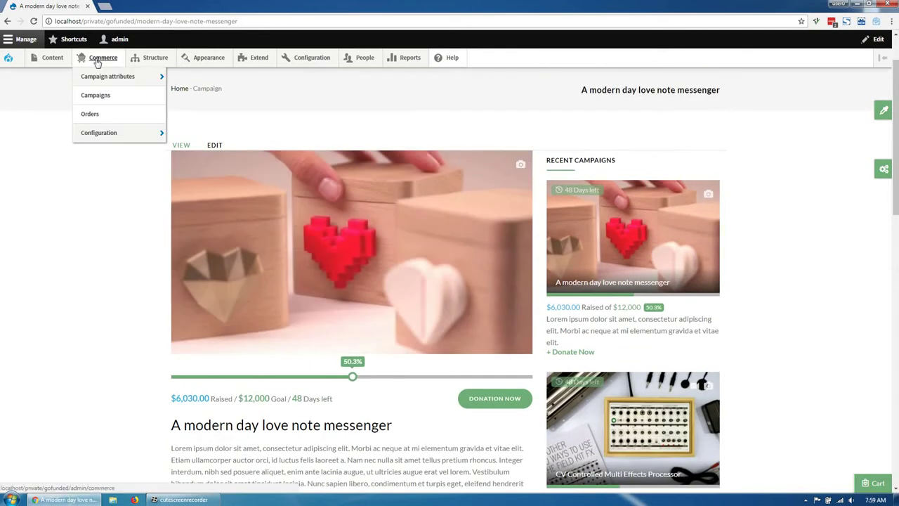
mouse_move(129, 81)
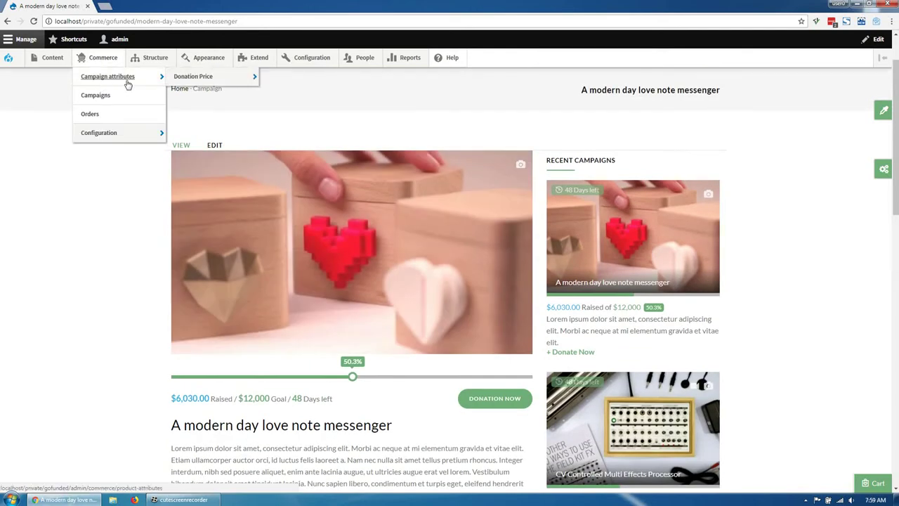
click(177, 79)
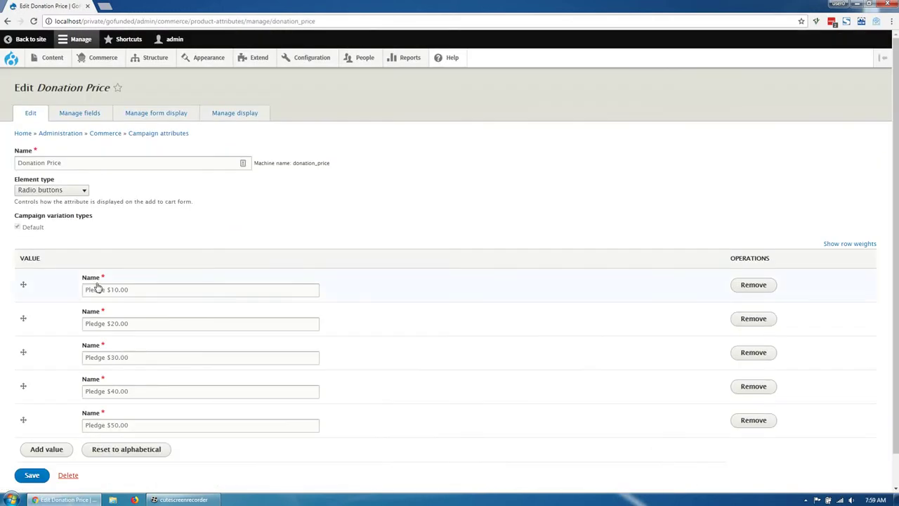
click(117, 289)
click(122, 323)
click(117, 357)
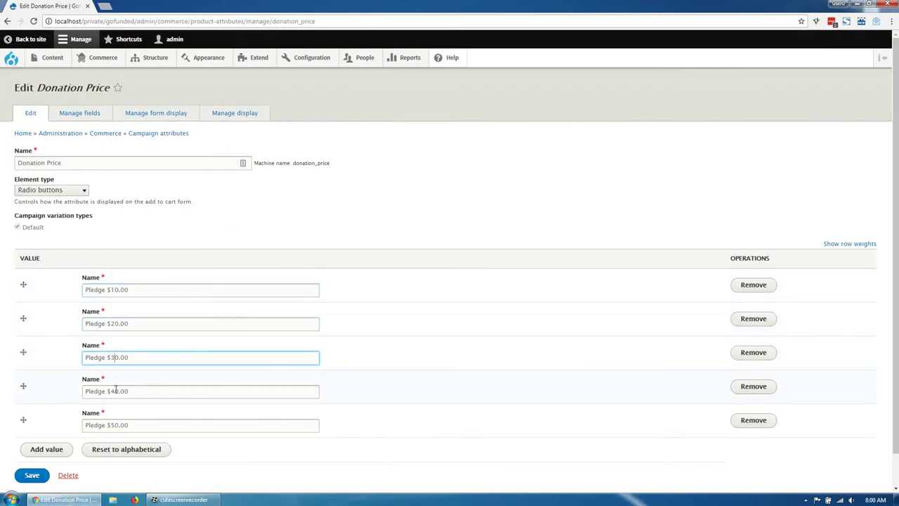
click(116, 391)
click(110, 426)
scroll(96, 478, down, 1)
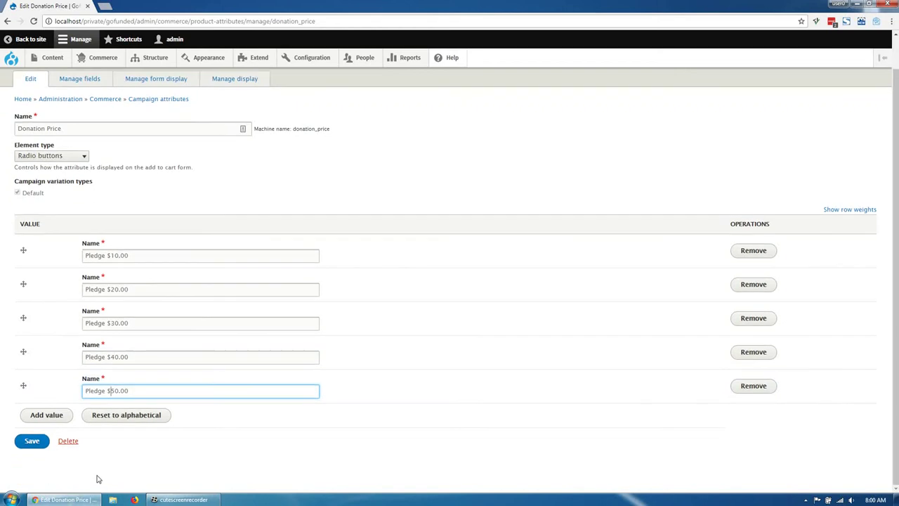
scroll(79, 233, up, 1)
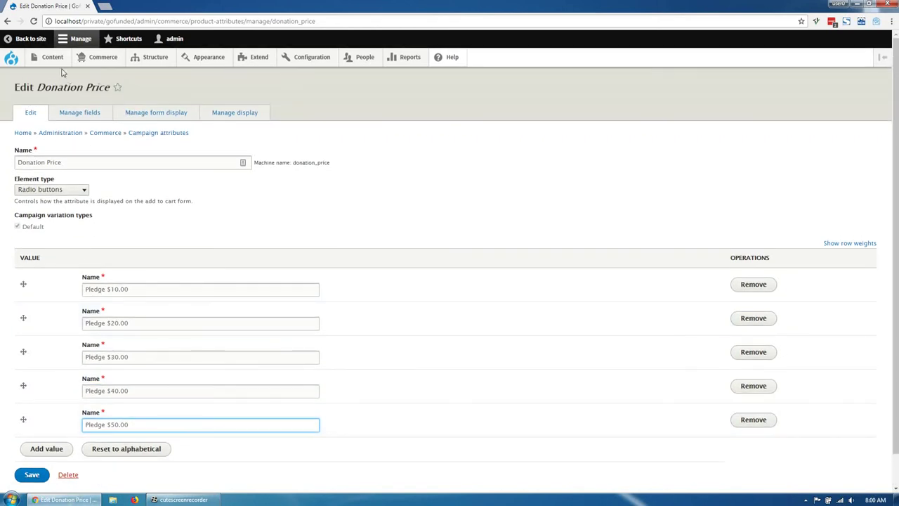
Step: Open the "A modern day love note messenger" campaign for editing from the Commerce campaigns list
mouse_move(59, 64)
mouse_move(103, 59)
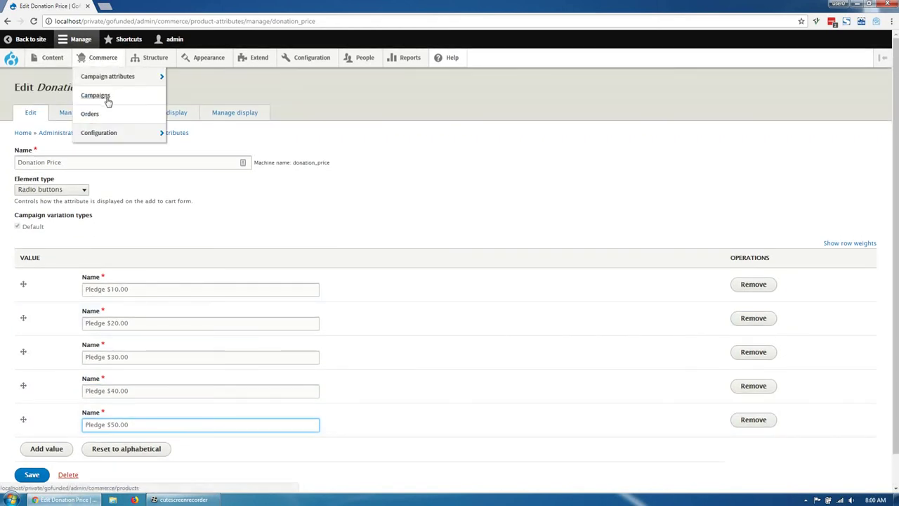
click(107, 100)
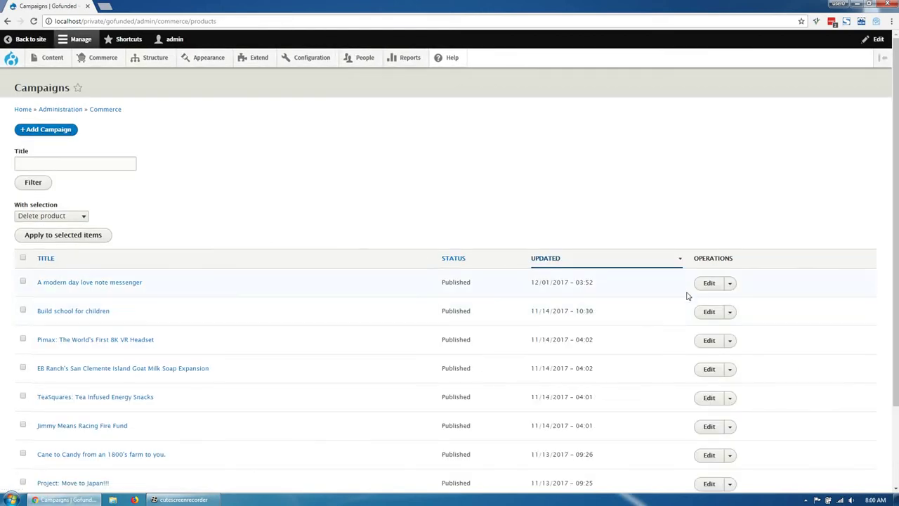
click(708, 283)
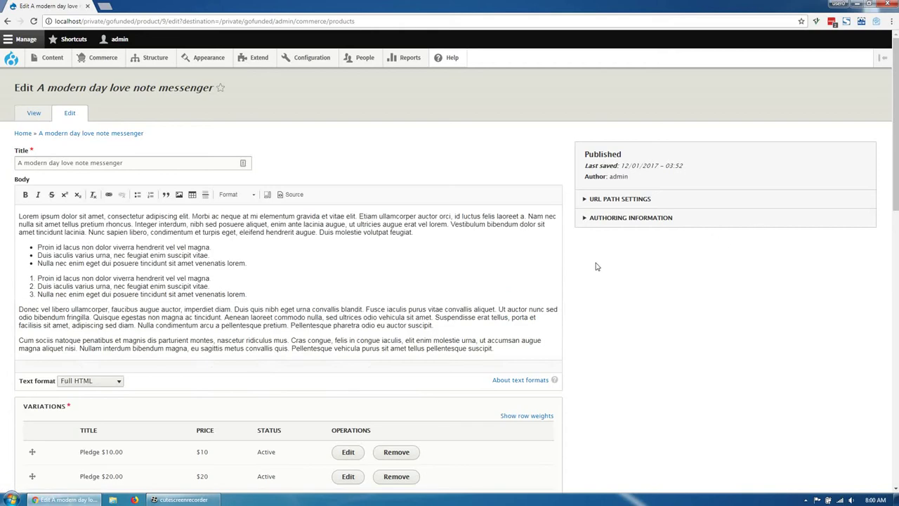
click(119, 263)
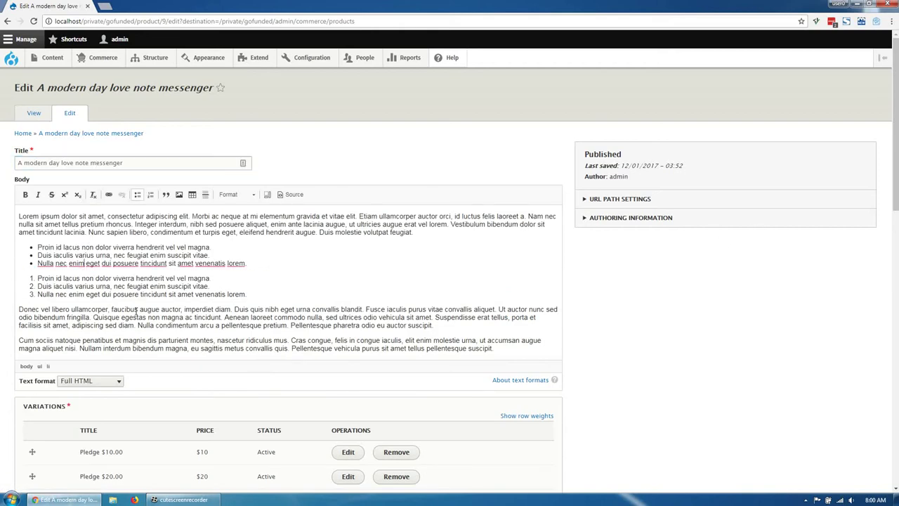
Step: Add a new variation to the campaign and set its SKU to SKU_2199
scroll(134, 302, down, 2)
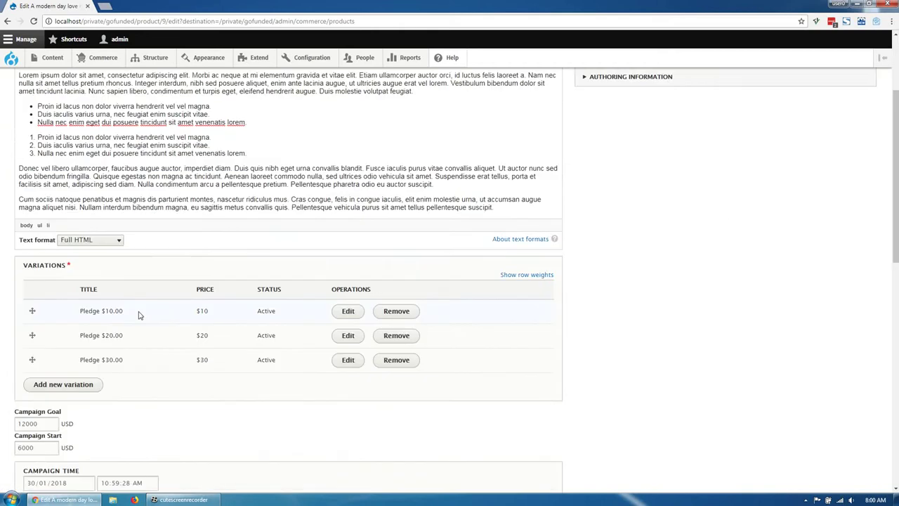
click(84, 387)
scroll(176, 414, down, 2)
scroll(213, 419, down, 1)
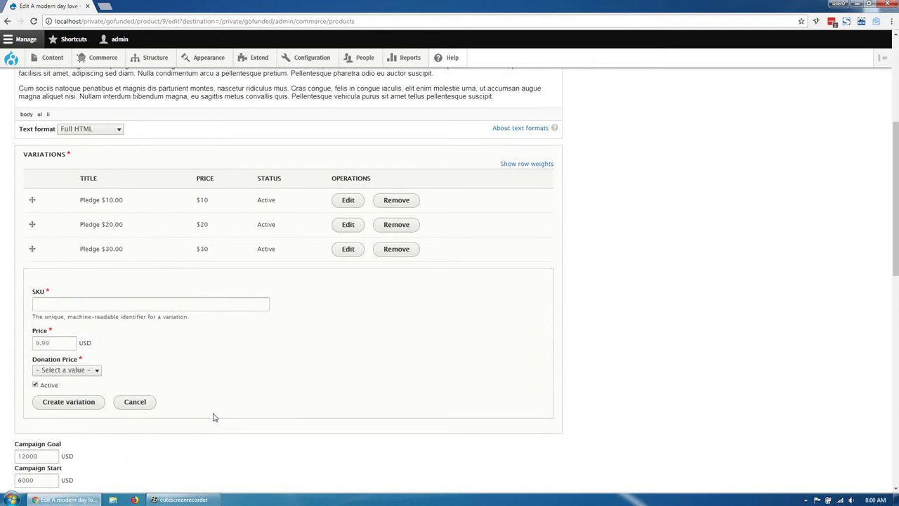
click(89, 275)
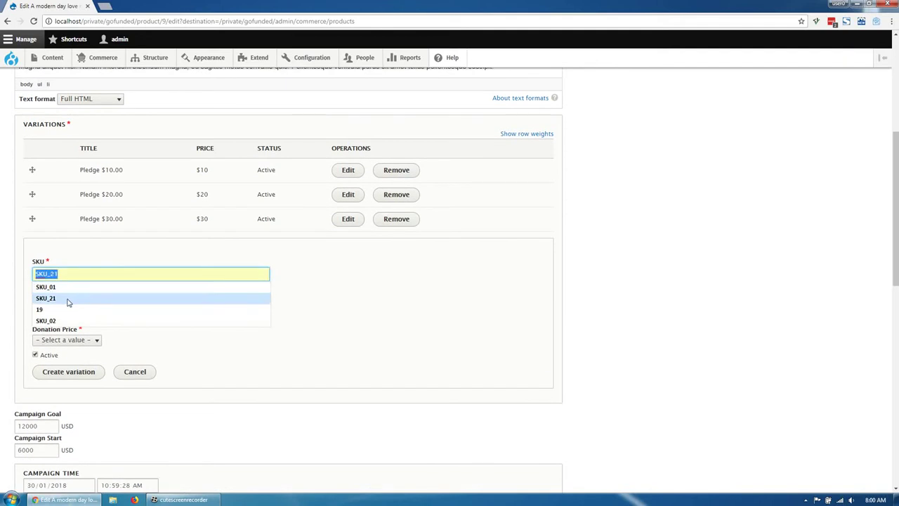
click(66, 299)
click(54, 275)
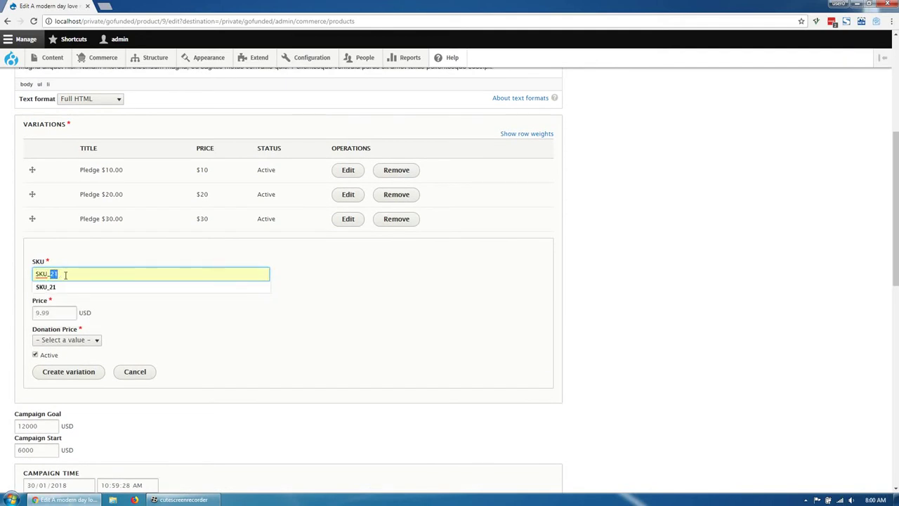
text(2199)
click(132, 317)
Step: Set the new variation's price to 50 USD and donation price to Pledge $50.00, and create it
click(62, 312)
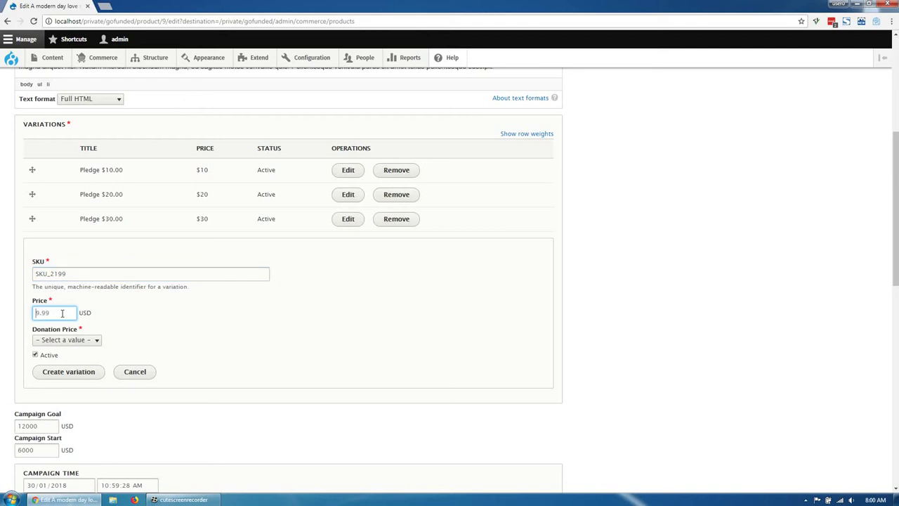
text(50)
click(167, 337)
click(94, 340)
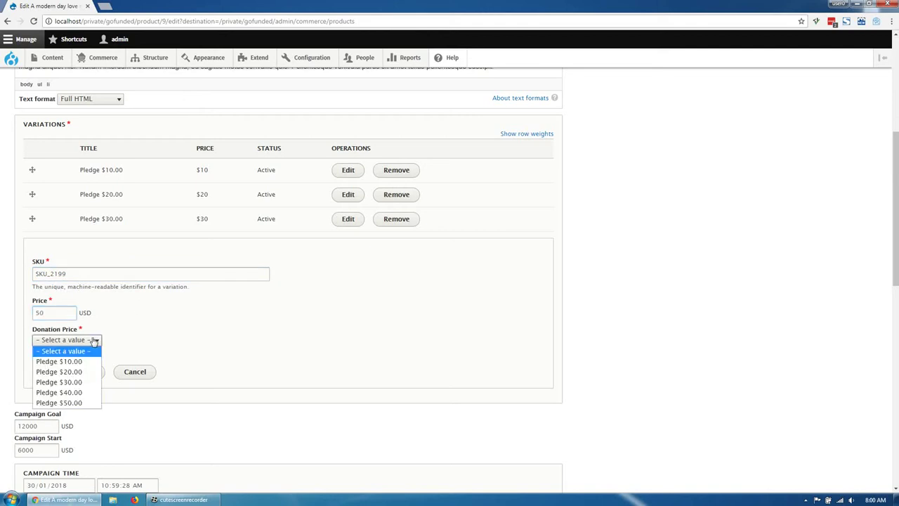
click(62, 402)
click(65, 377)
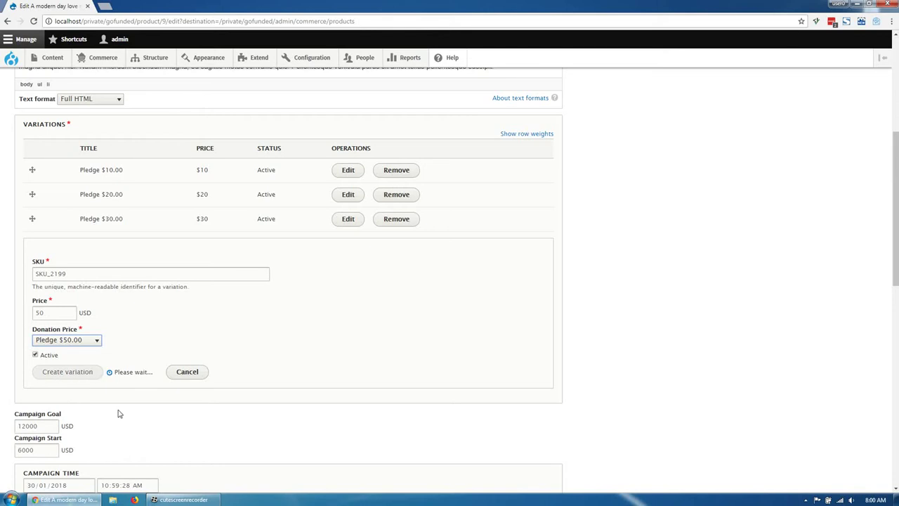
Step: Review the new Pledge $50.00 variation, the campaign start amount and the campaign time settings
scroll(119, 414, down, 1)
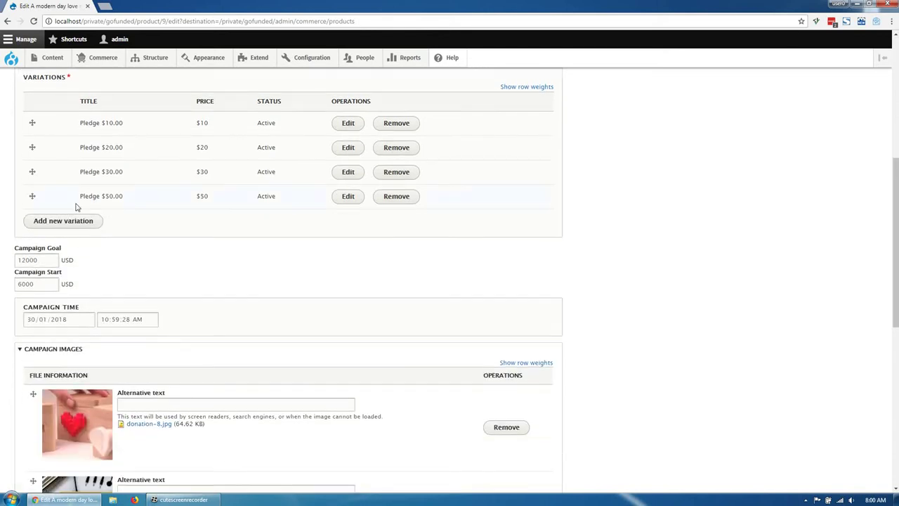
drag(78, 196, 132, 199)
drag(192, 197, 220, 196)
click(269, 227)
click(42, 285)
click(59, 319)
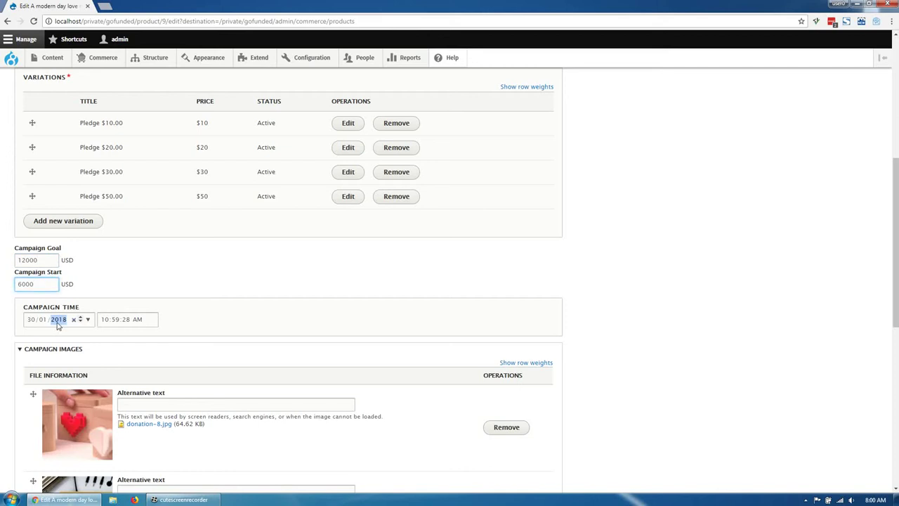
click(126, 319)
Step: Review the campaign's images, category and publishing options, and save the campaign
click(262, 351)
scroll(261, 353, down, 2)
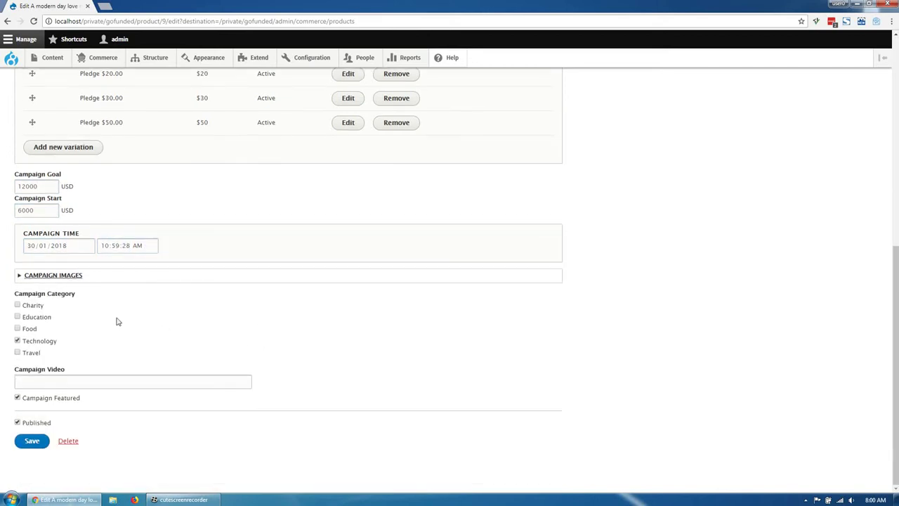
click(78, 276)
scroll(78, 279, down, 5)
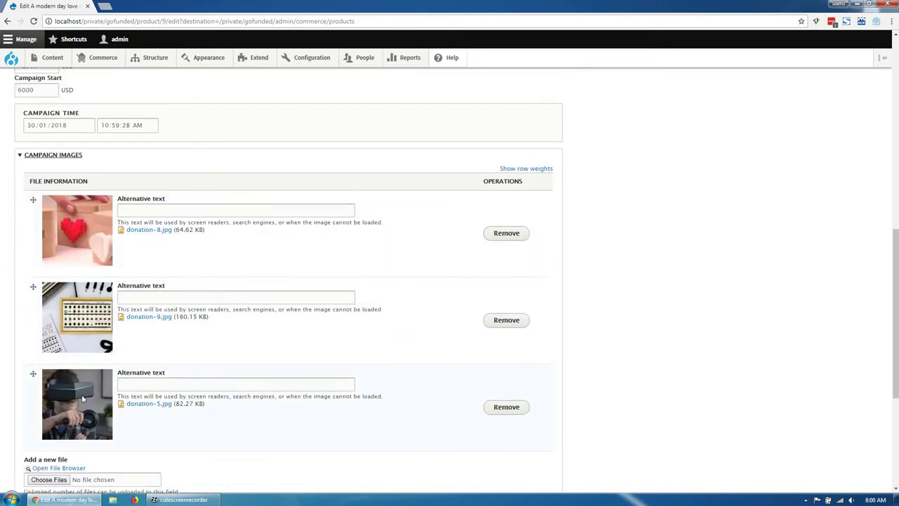
scroll(56, 422, down, 1)
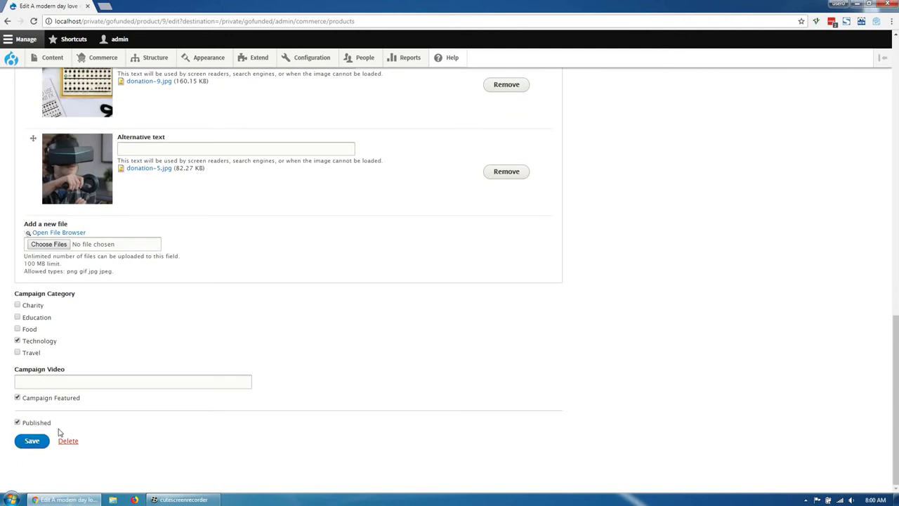
click(28, 438)
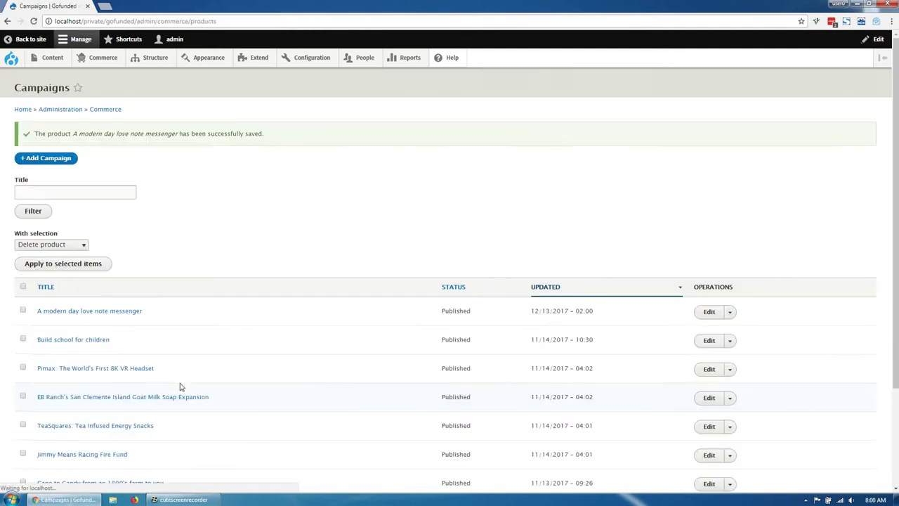
Step: Reopen the "A modern day love note messenger" campaign to check its variations, and view its public page
click(699, 314)
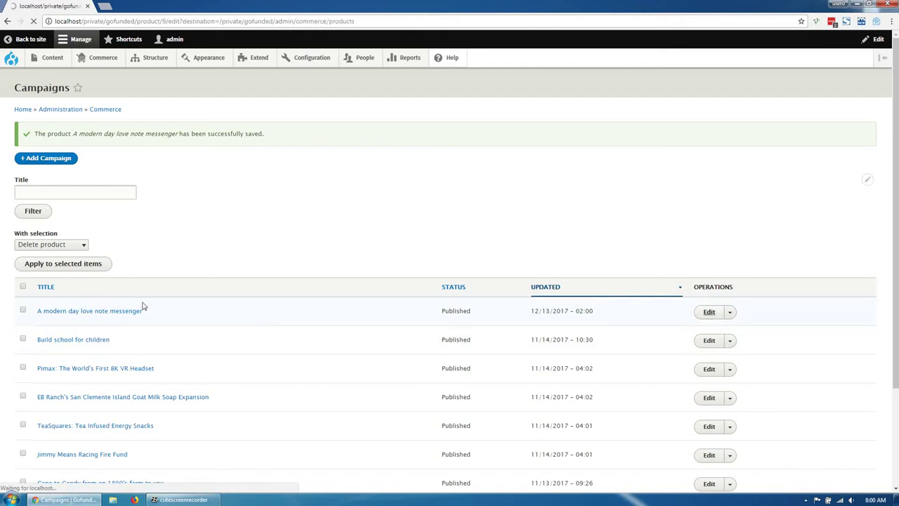
scroll(122, 447, down, 1)
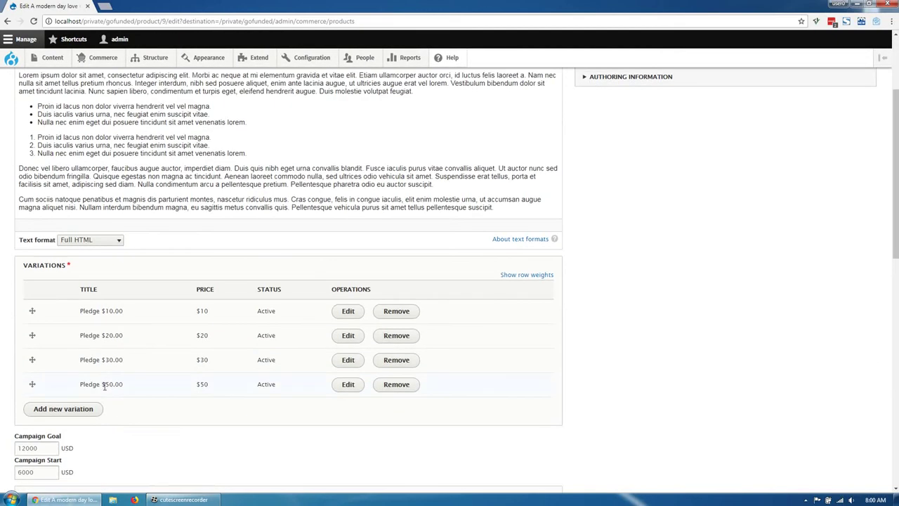
scroll(105, 385, up, 2)
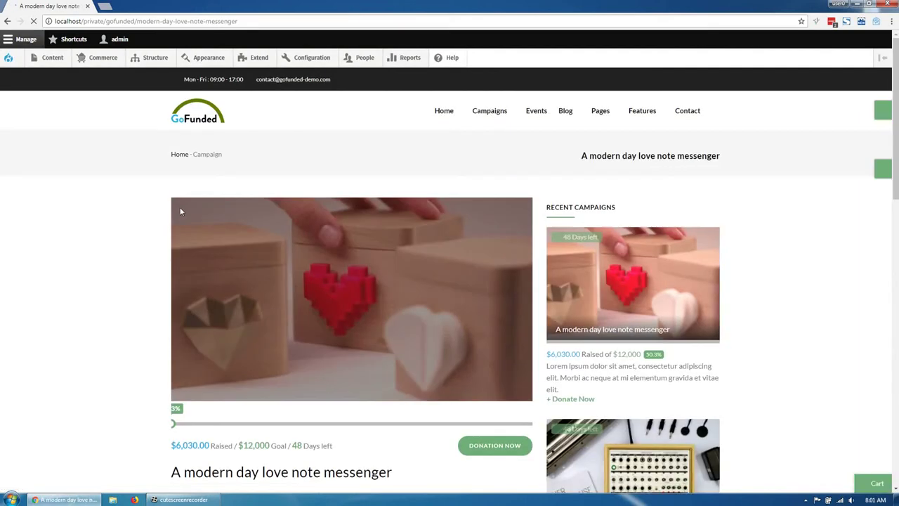
Step: Check the pledge options offered in the campaign's donation pop-up, and close the pop-up
scroll(328, 323, down, 1)
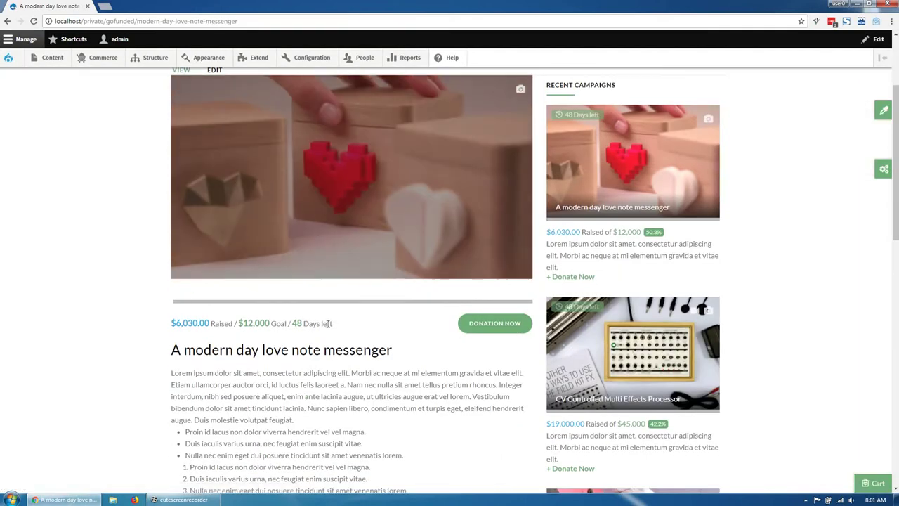
click(511, 325)
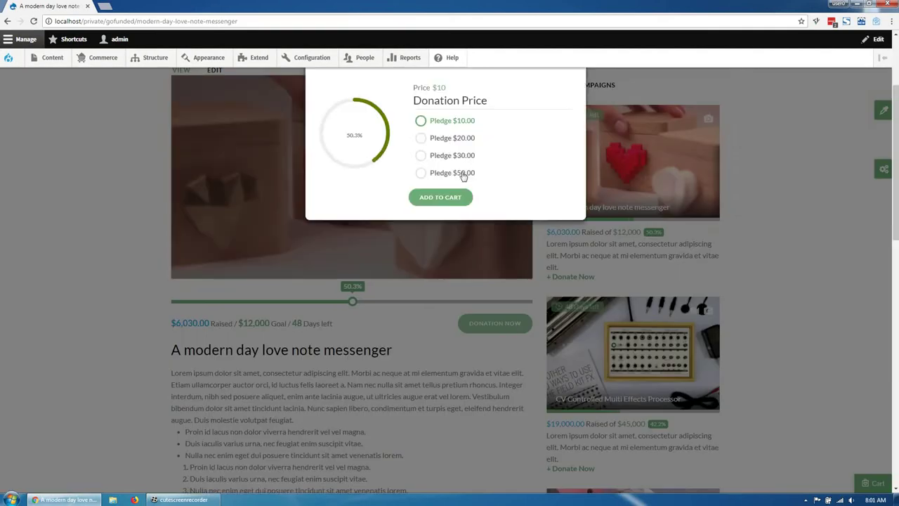
click(114, 282)
scroll(113, 283, up, 2)
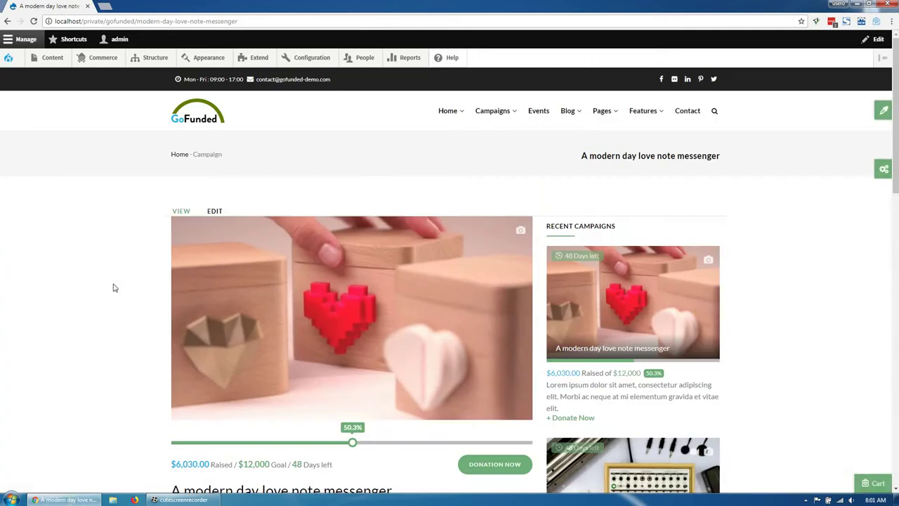
Step: Start a new campaign from the Commerce campaigns list, titled "New Campaign", with short placeholder body text
mouse_move(98, 59)
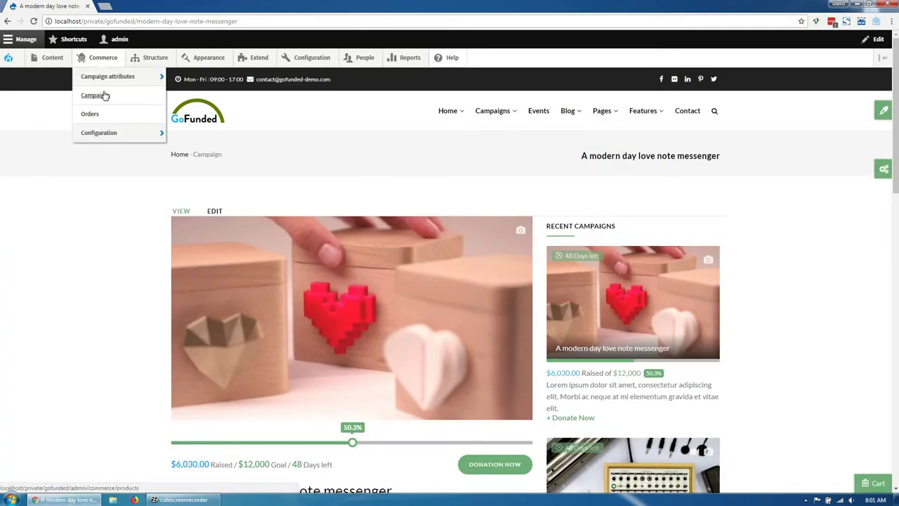
click(104, 96)
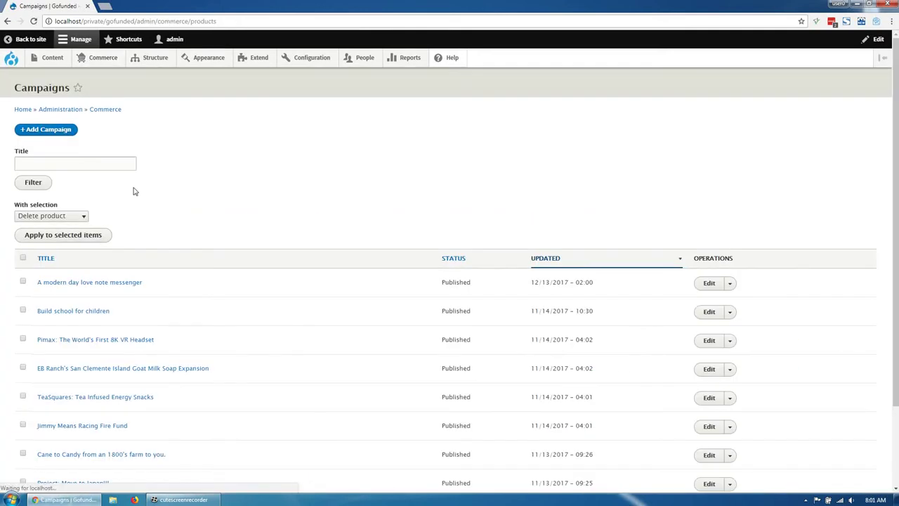
click(67, 132)
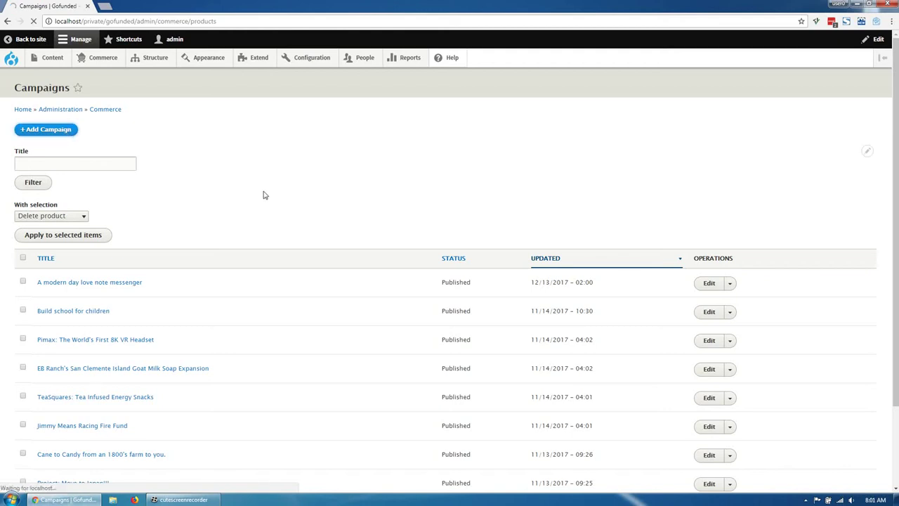
click(120, 141)
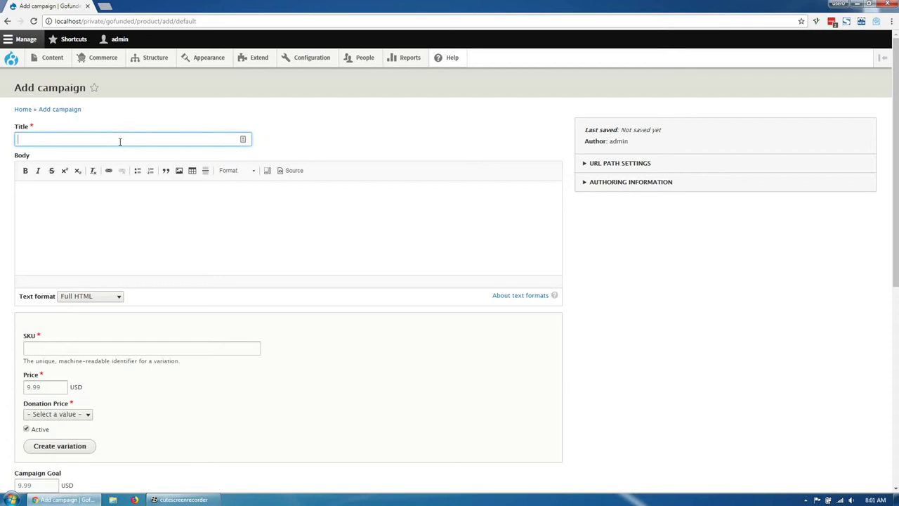
text(New Campaign)
key(Tab)
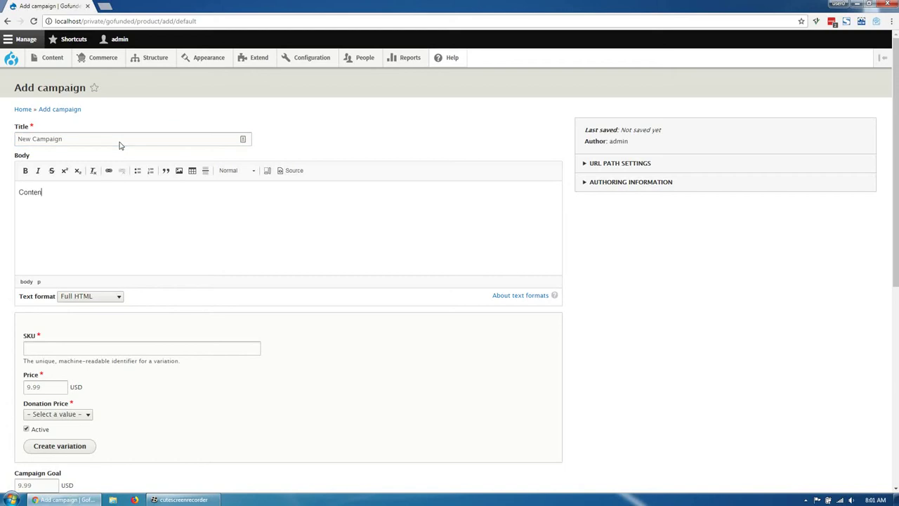
Step: Set the SKU of the new campaign's first variation to SKU_new
scroll(119, 144, down, 2)
click(104, 209)
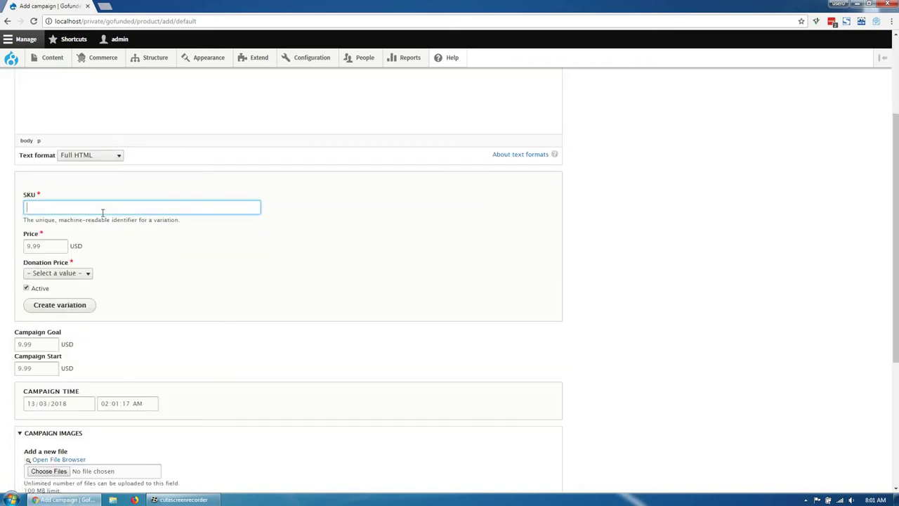
click(97, 222)
drag(92, 209, 42, 209)
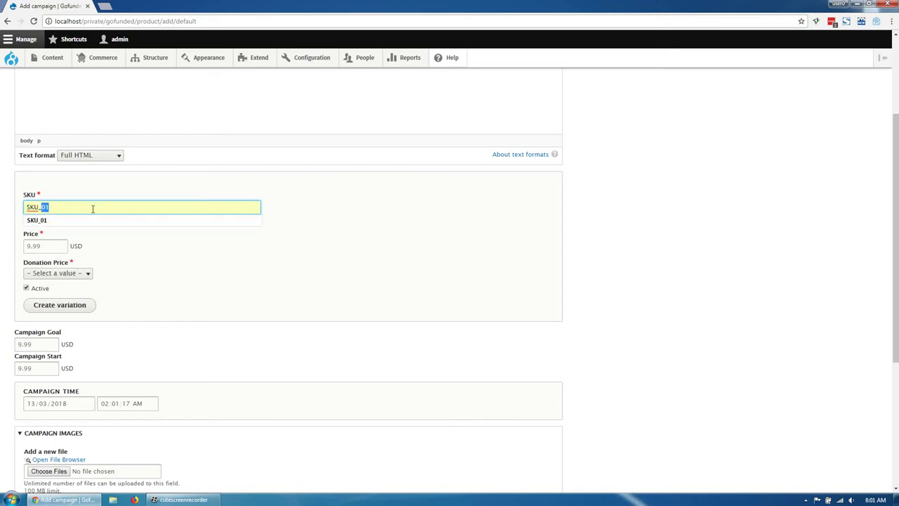
text(new)
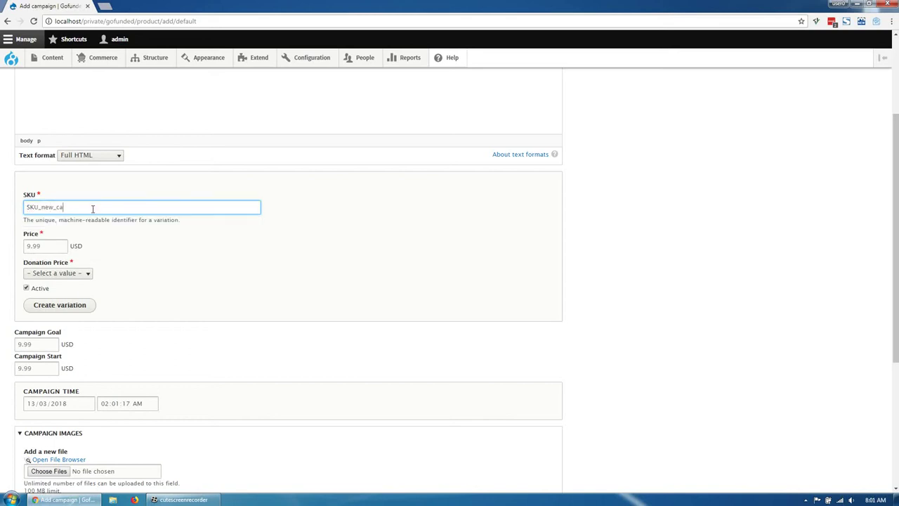
key(Tab)
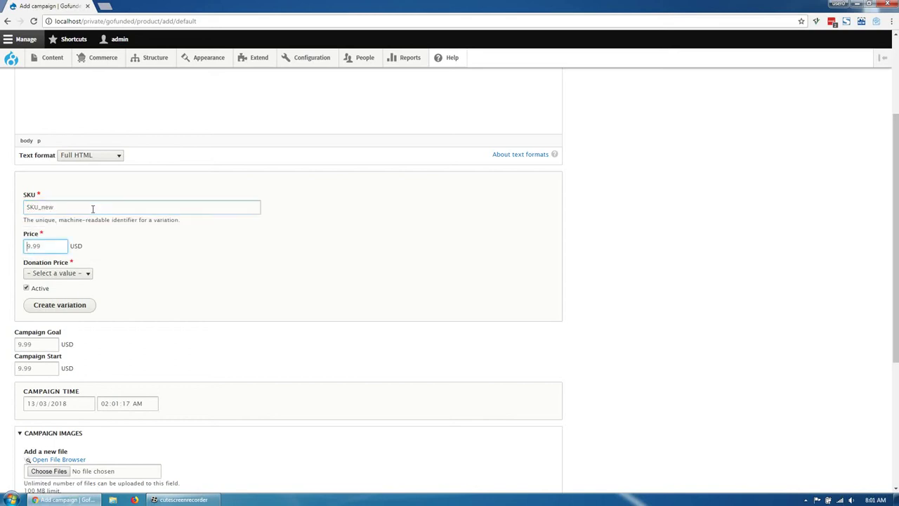
Step: Set the first variation's price to 10 USD with donation price Pledge $10.00, and create the variation
click(47, 250)
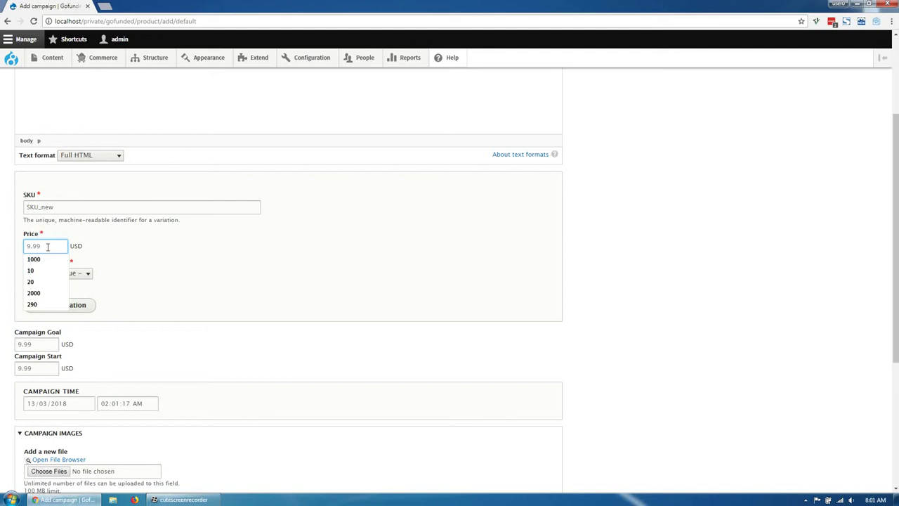
text(10)
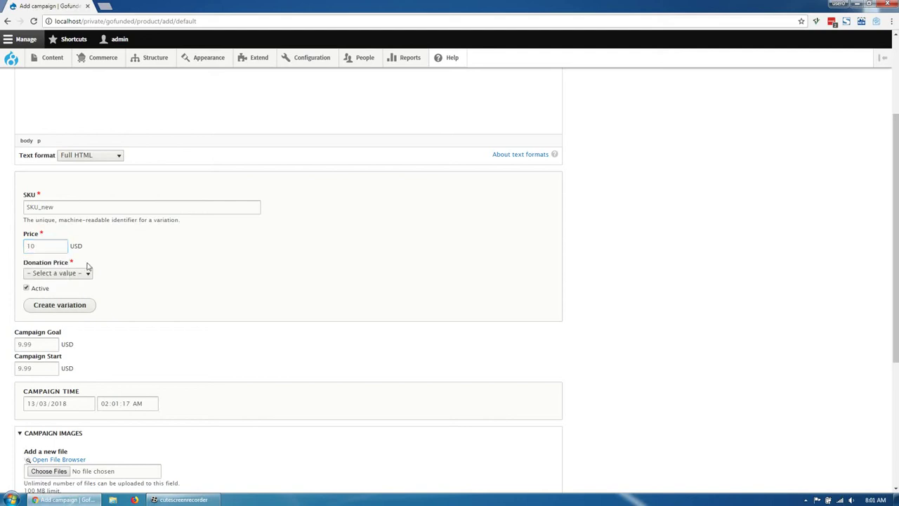
click(66, 273)
click(64, 295)
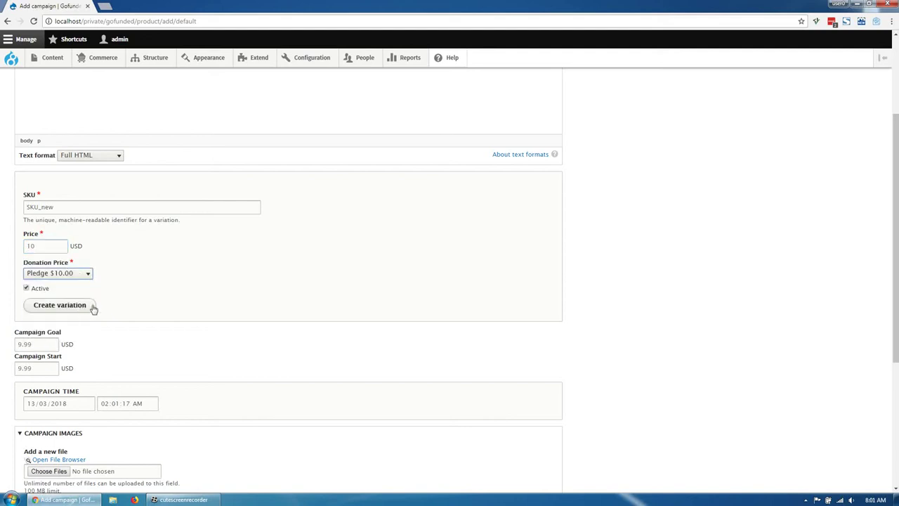
click(78, 307)
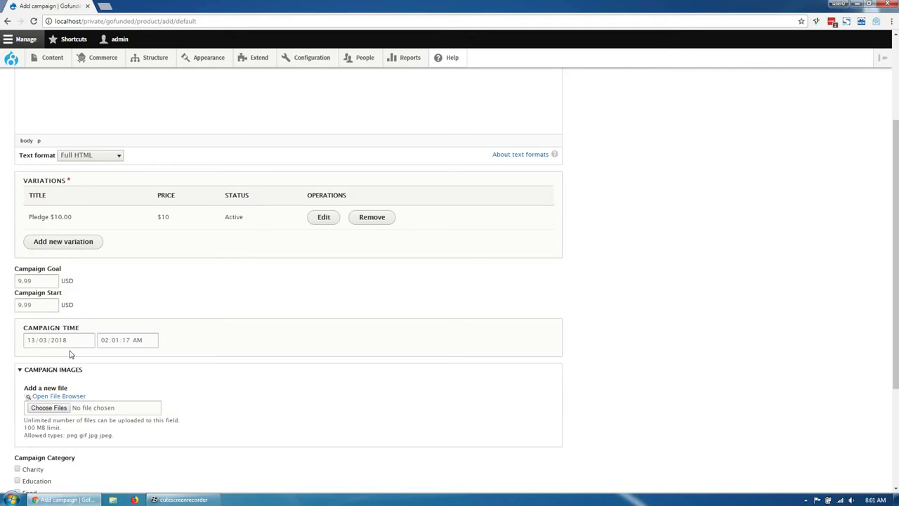
Step: Add a second variation with SKU SKU_new_1, price 20 USD and donation price Pledge $20.00
click(62, 243)
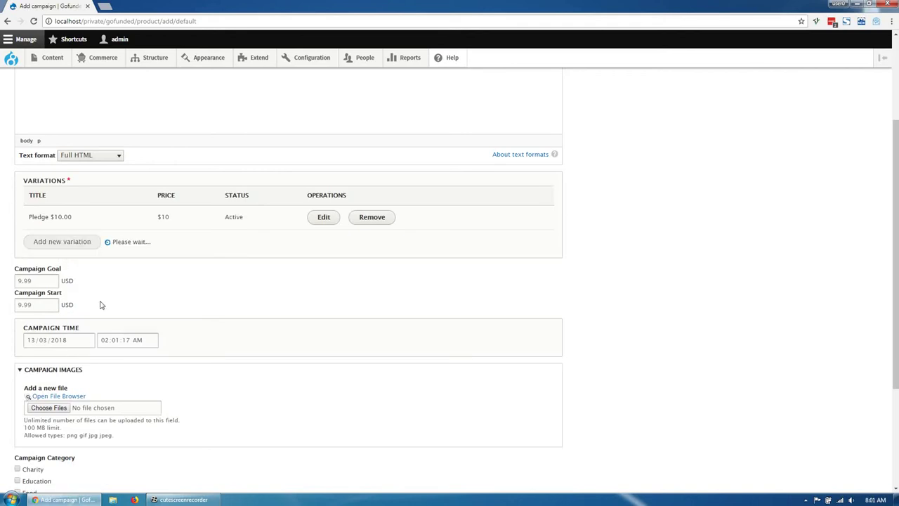
click(70, 274)
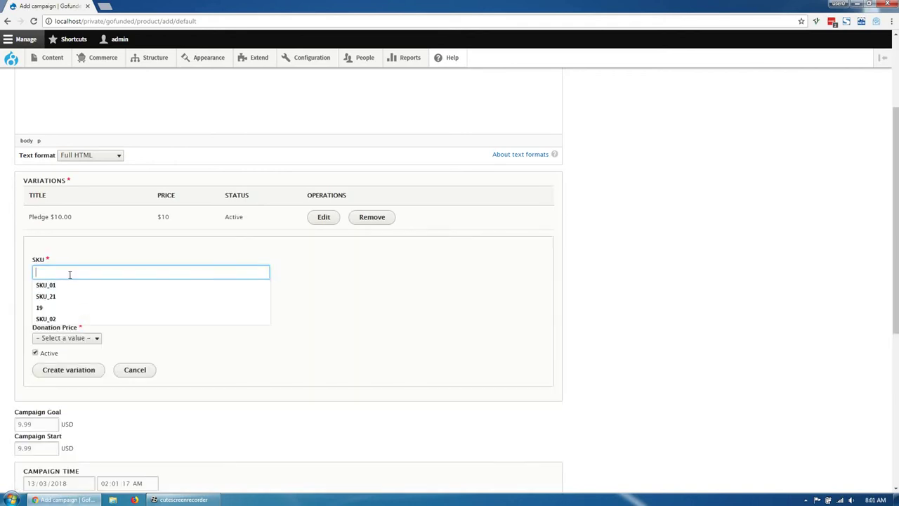
click(68, 282)
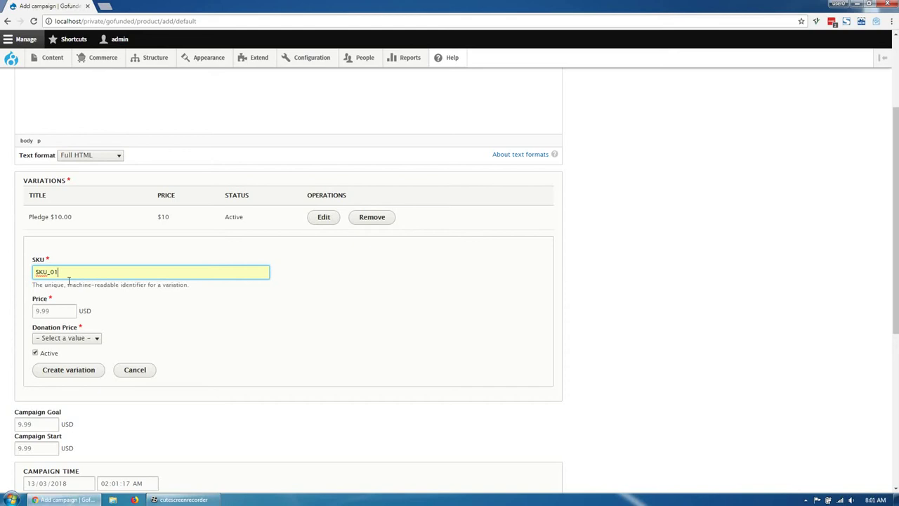
key(BackSpace)
key(BackSpace)
text(new_)
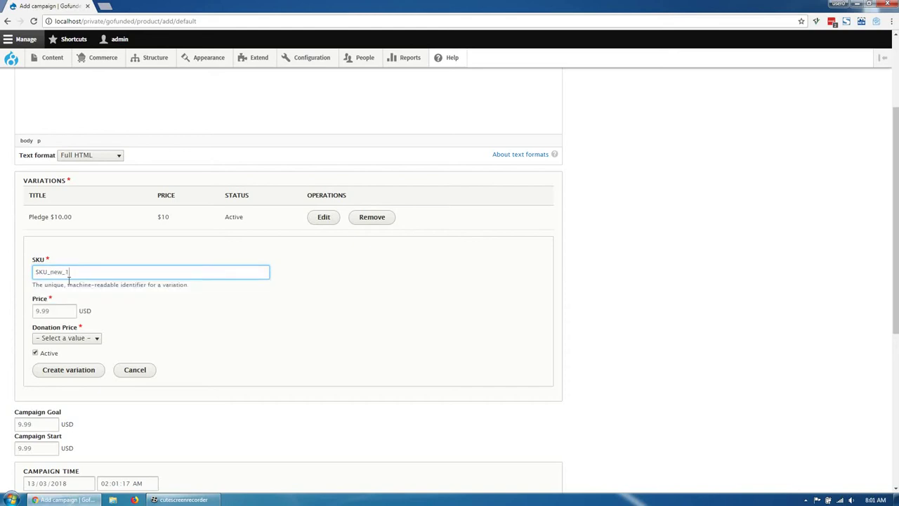
click(53, 313)
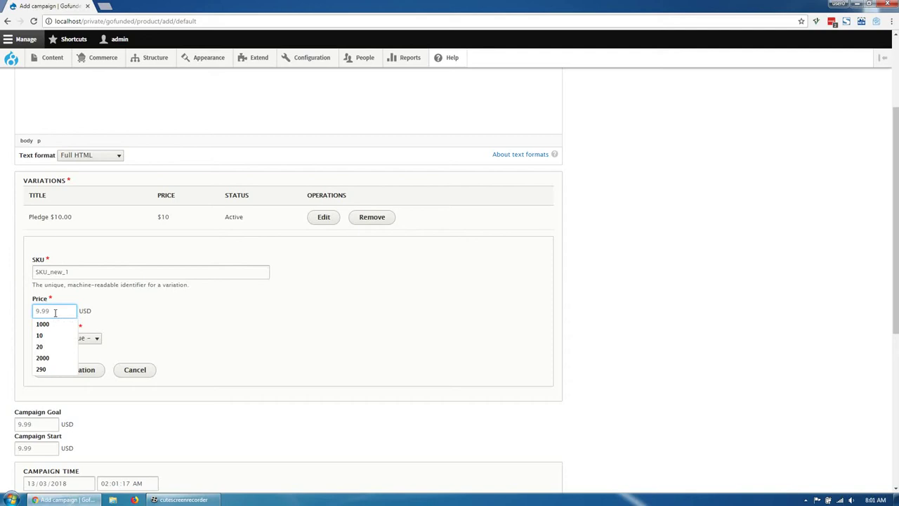
text(20)
click(66, 338)
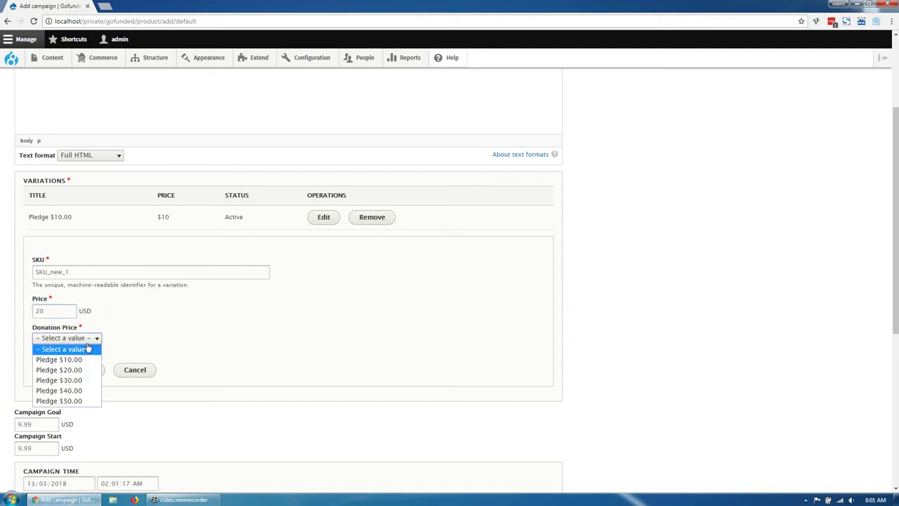
click(59, 369)
click(65, 374)
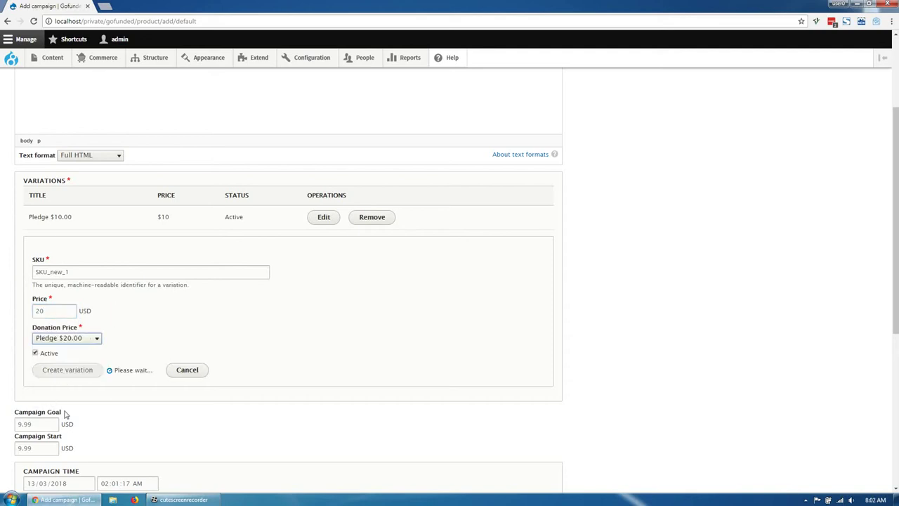
Step: Add a third variation with SKU SKU_new_3, price 50 USD and donation price Pledge $50.00
click(56, 278)
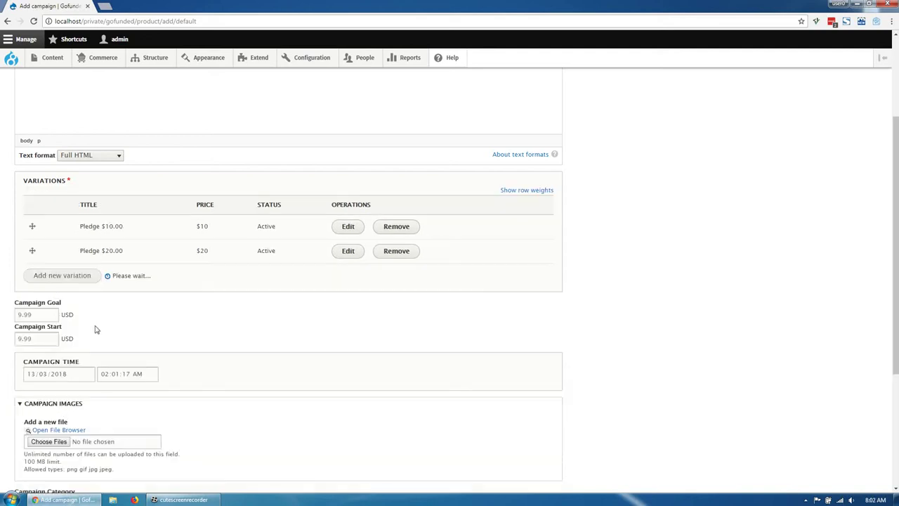
click(87, 306)
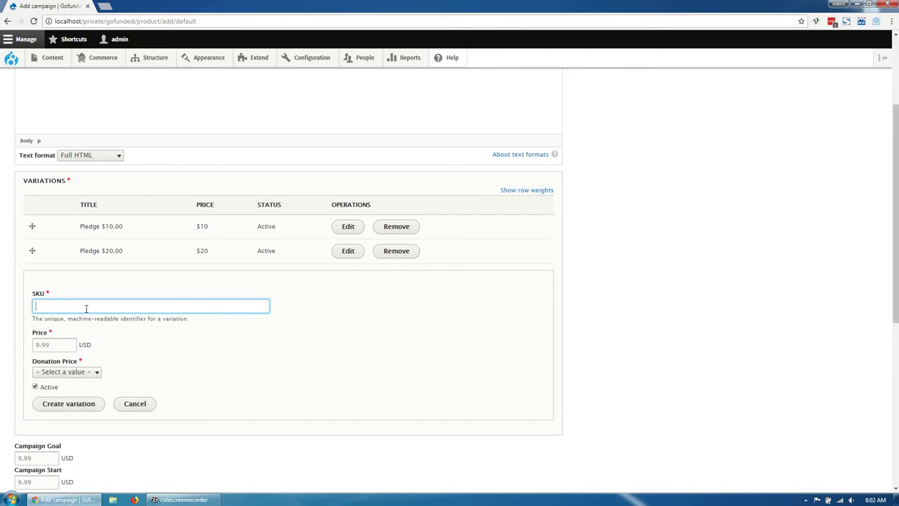
click(73, 317)
key(BackSpace)
key(BackSpace)
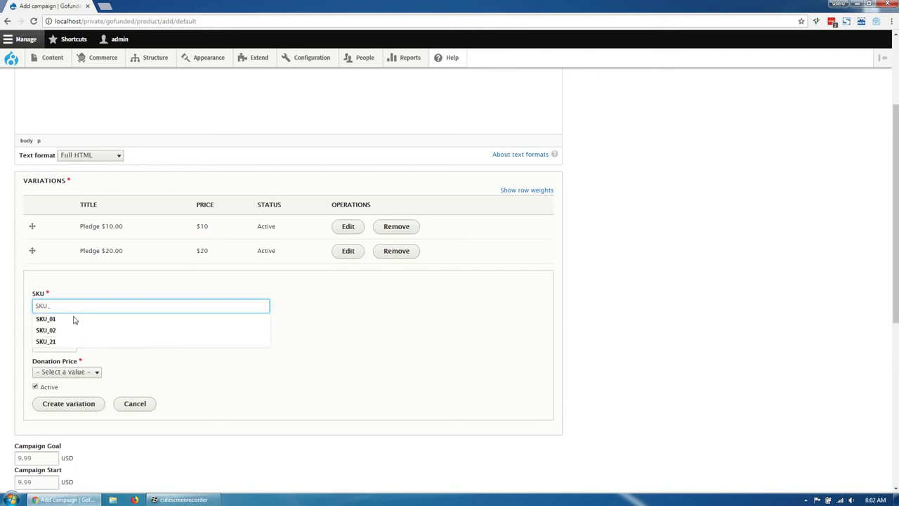
text(new_3)
key(Tab)
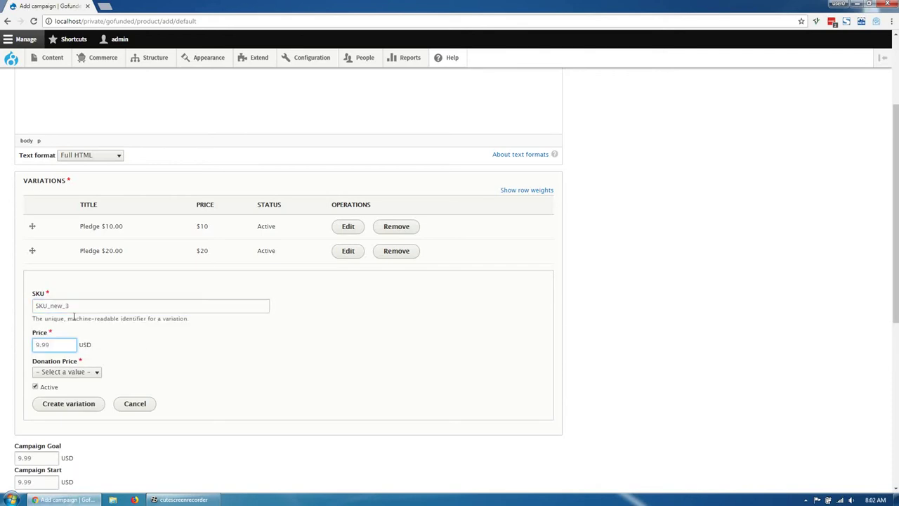
text(50)
scroll(91, 330, down, 3)
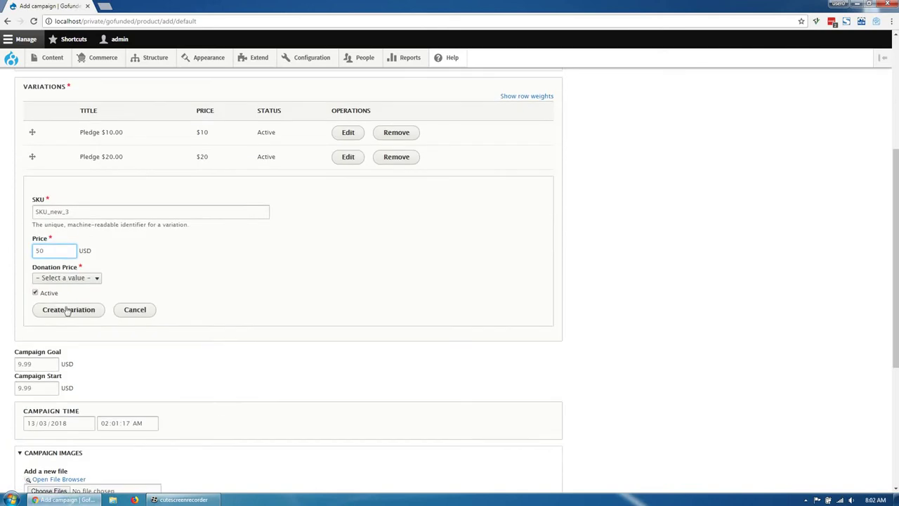
click(73, 281)
click(61, 340)
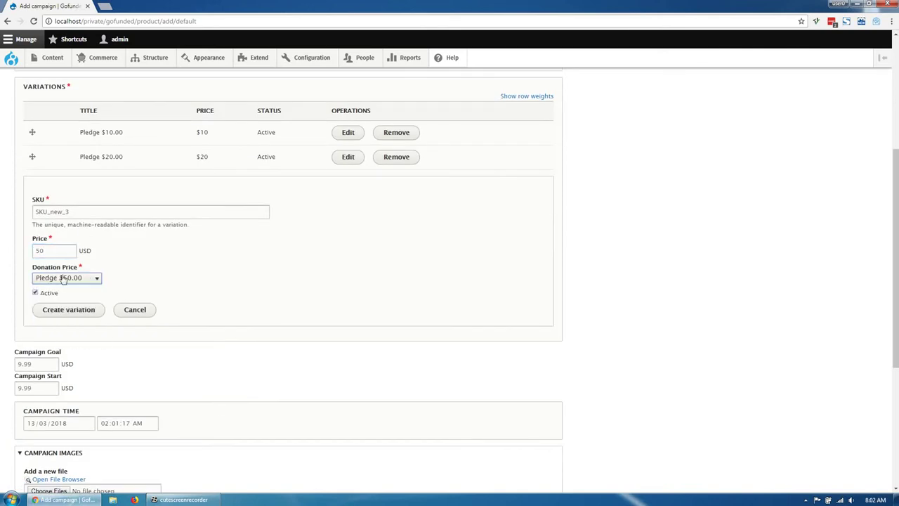
click(65, 311)
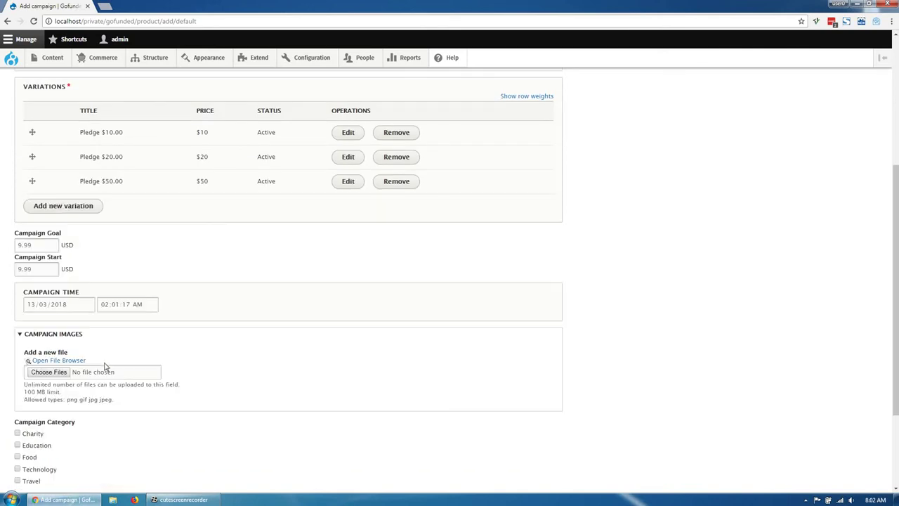
Step: Set the campaign goal to 10000 USD, the campaign start to 2000 USD and the campaign date to 18/03/2018
scroll(106, 365, down, 3)
click(36, 151)
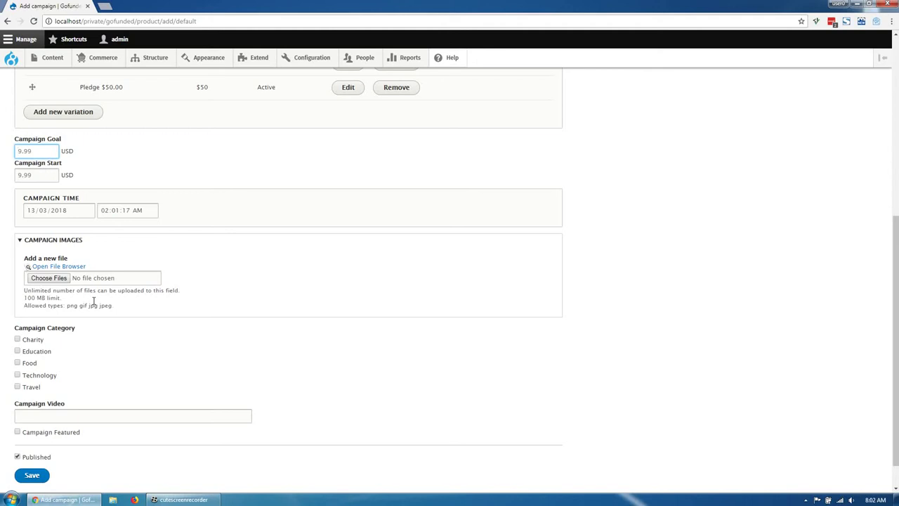
text(10000)
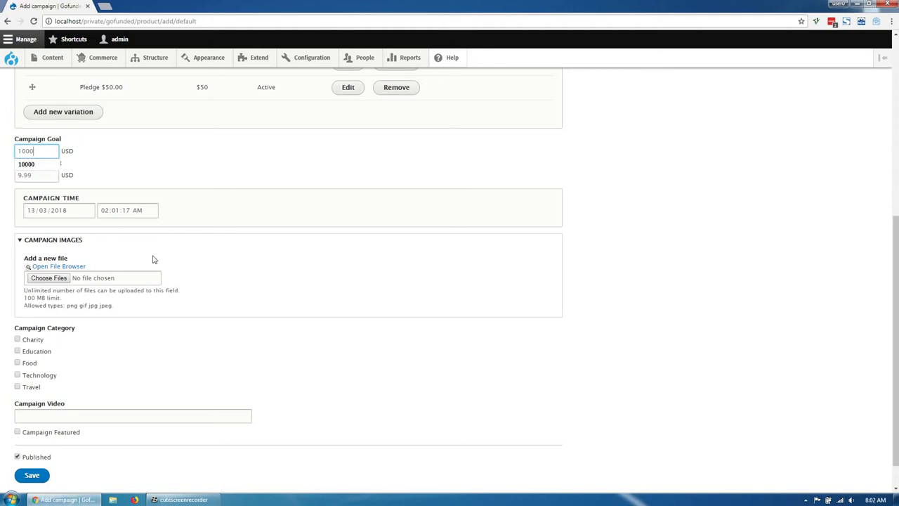
click(25, 174)
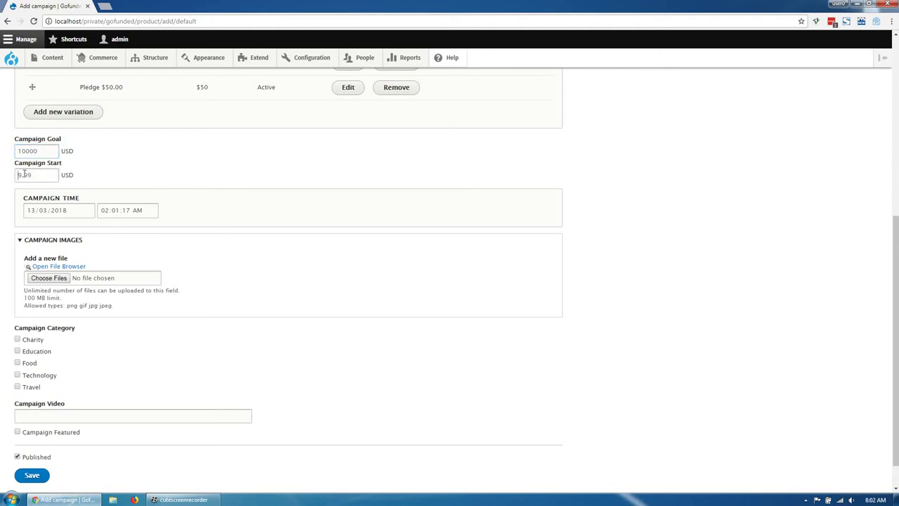
click(25, 174)
key(ctrl+a)
text(20)
click(135, 170)
double_click(81, 209)
Step: Add donation-4.jpg, donation-6.jpg and donation-7.jpg from the file browser's campaigns folder as campaign images
scroll(245, 203, down, 1)
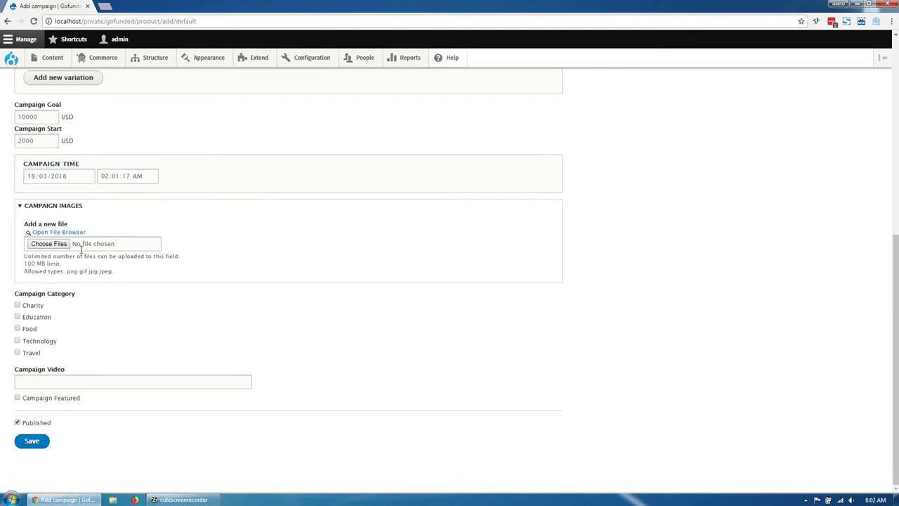
click(60, 232)
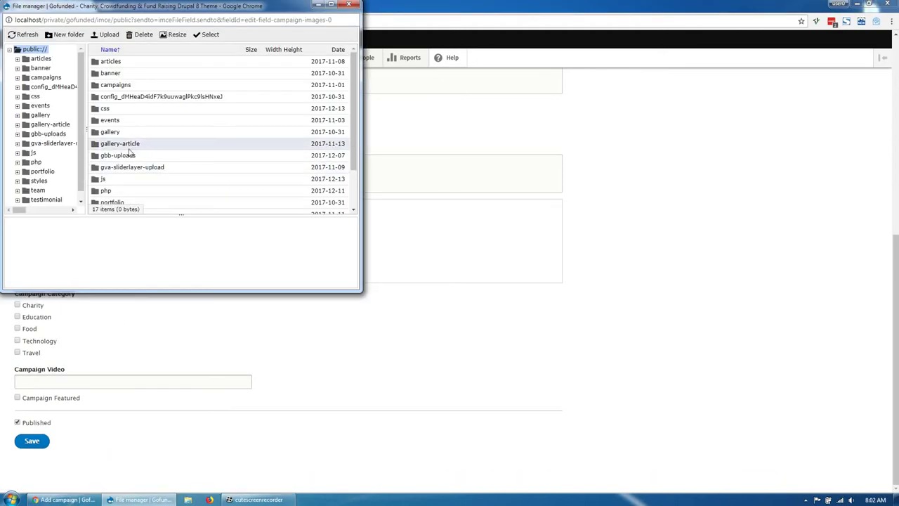
double_click(116, 84)
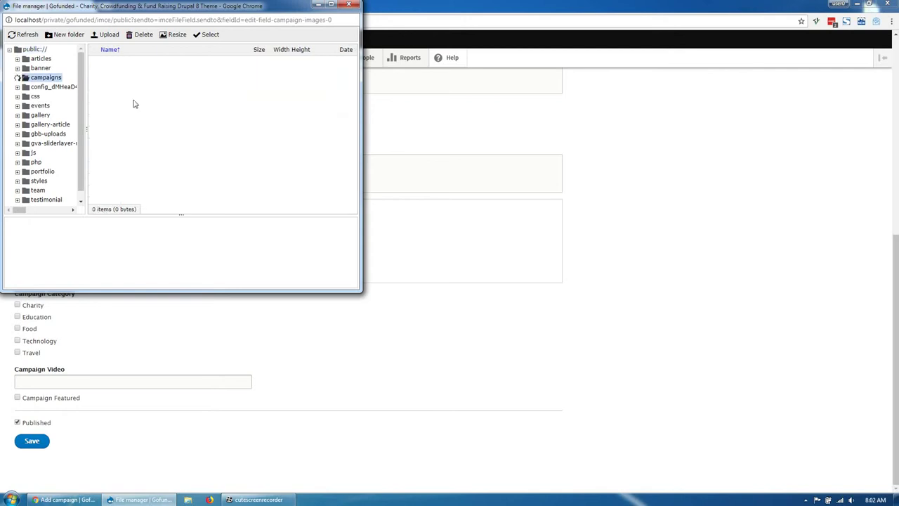
click(132, 97)
ctrl+click(130, 120)
ctrl+click(130, 132)
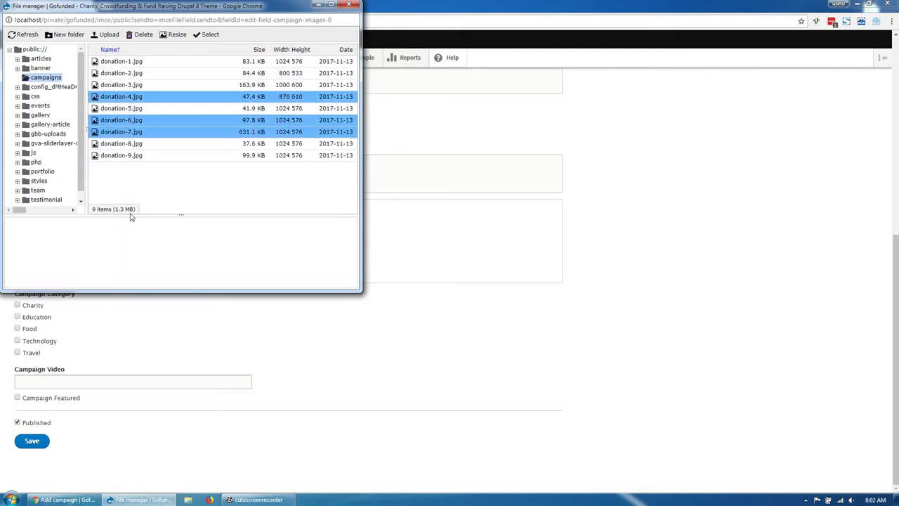
click(204, 34)
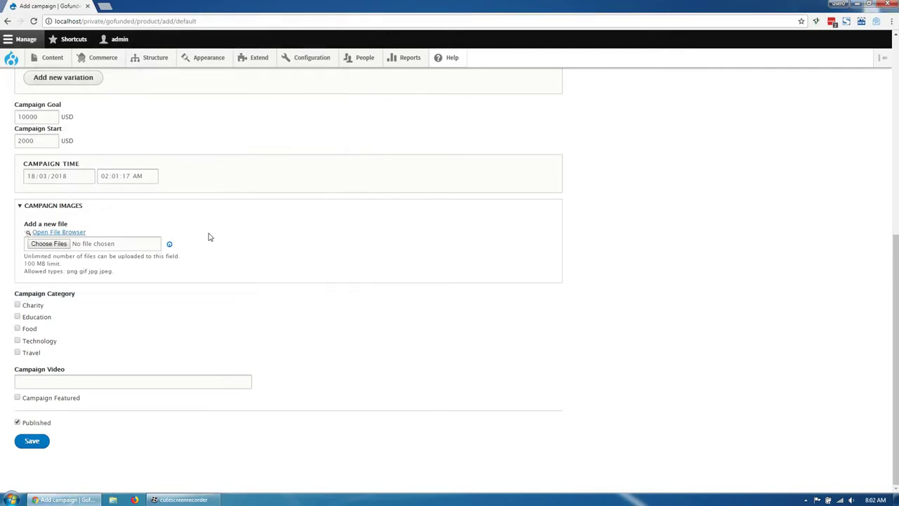
Step: Assign the campaign to the Charity and Education categories
scroll(208, 237, down, 4)
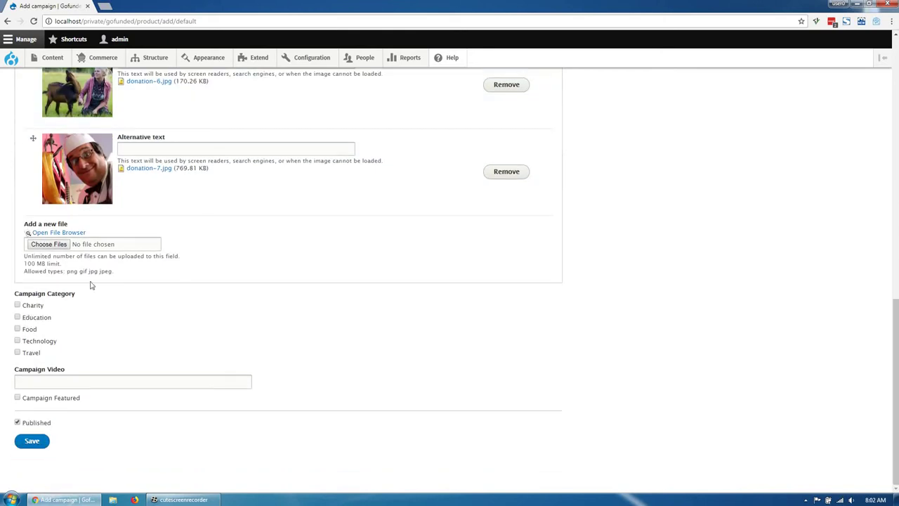
click(33, 306)
click(42, 318)
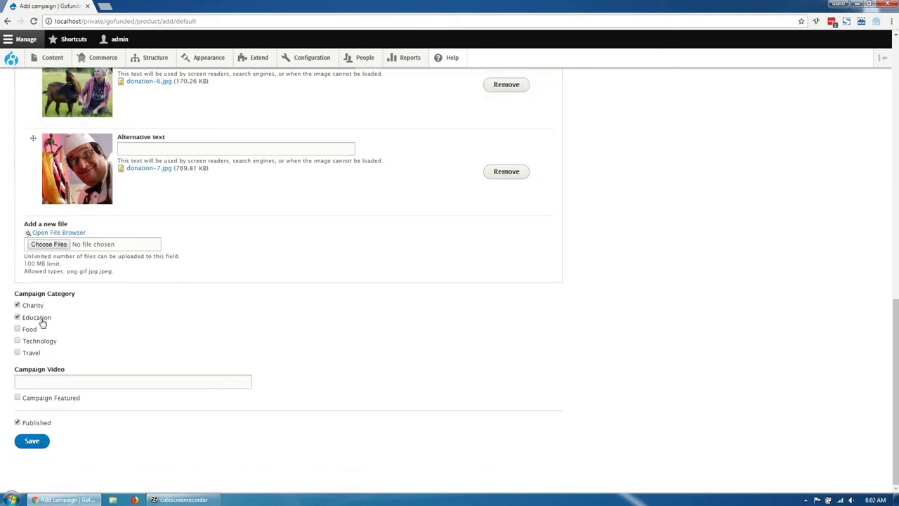
click(39, 382)
click(39, 382)
click(56, 396)
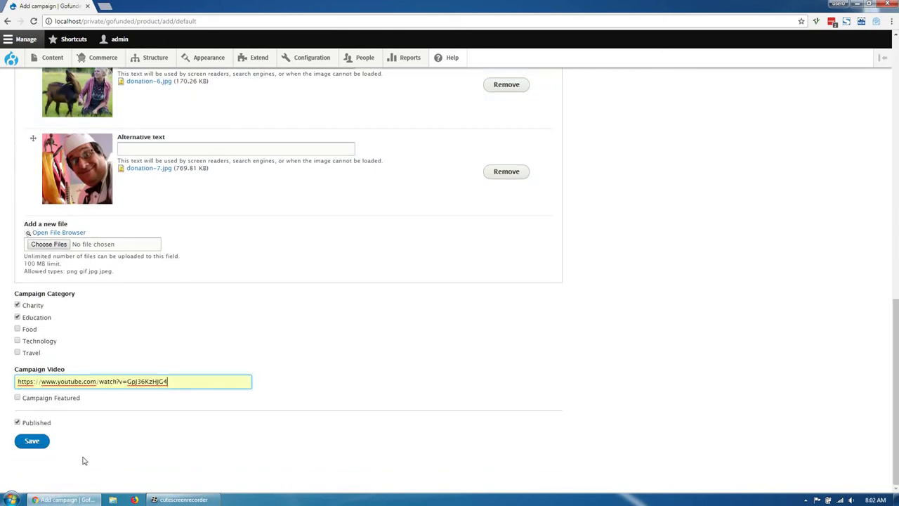
click(31, 441)
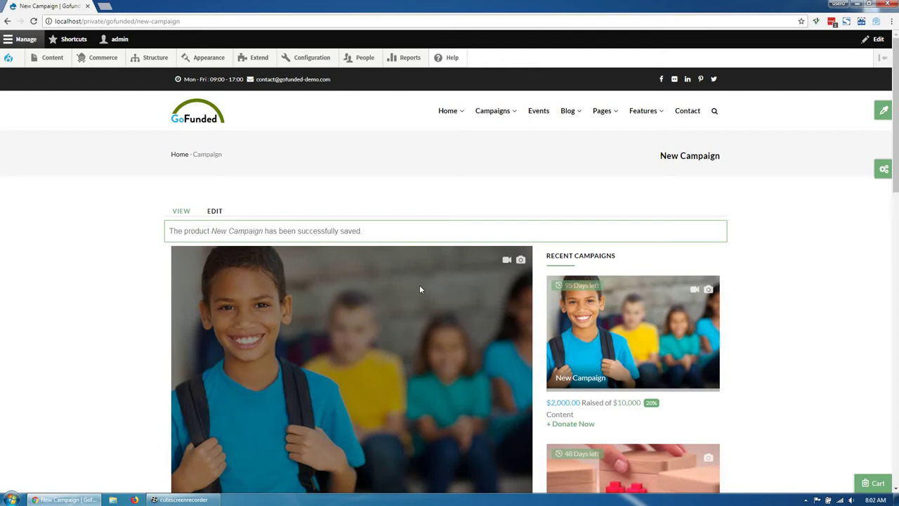
Step: Check the video and image gallery on the new campaign's public page, then its details below the main image
click(507, 259)
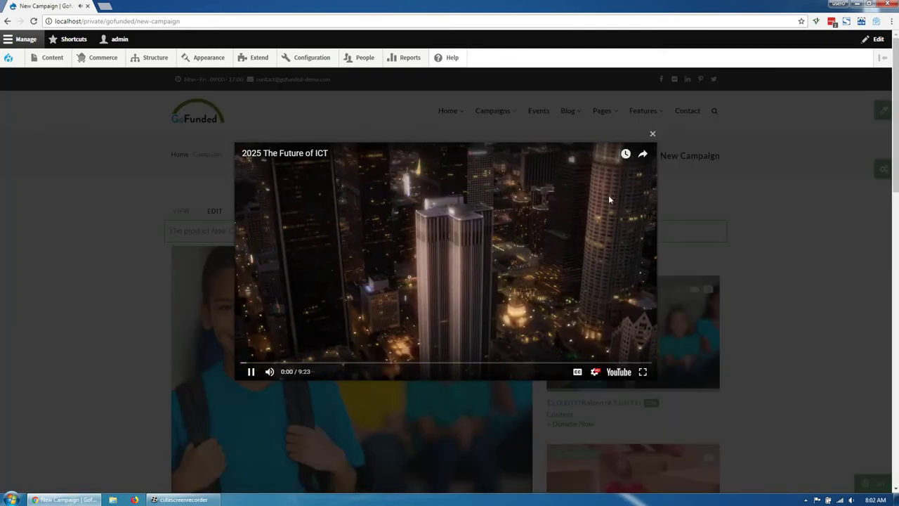
click(652, 134)
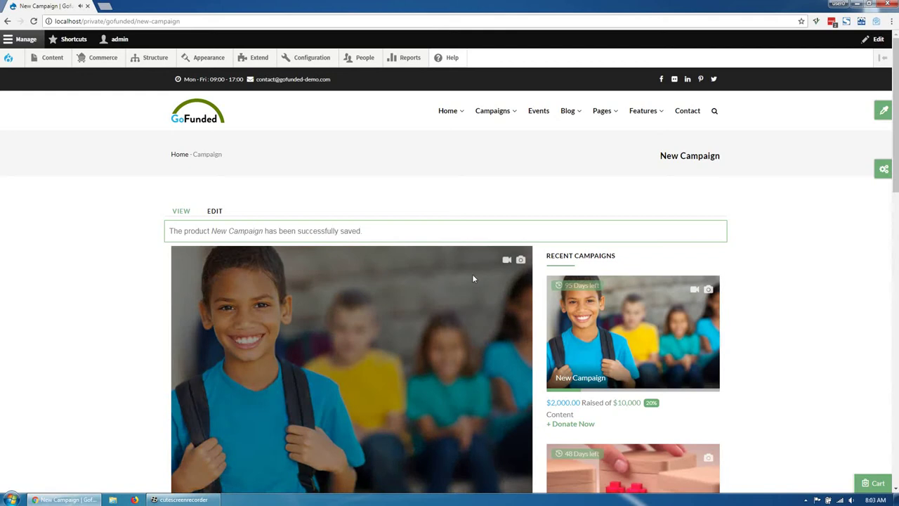
click(521, 260)
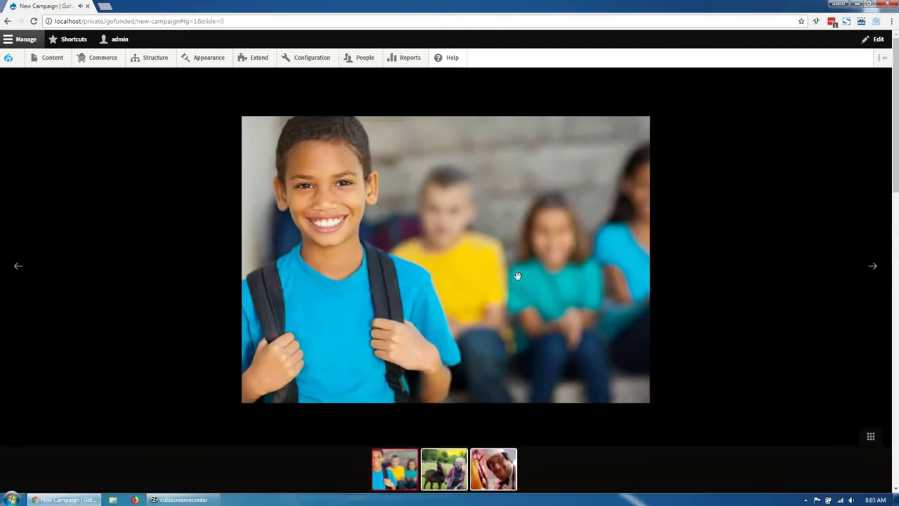
key(Right)
key(Right)
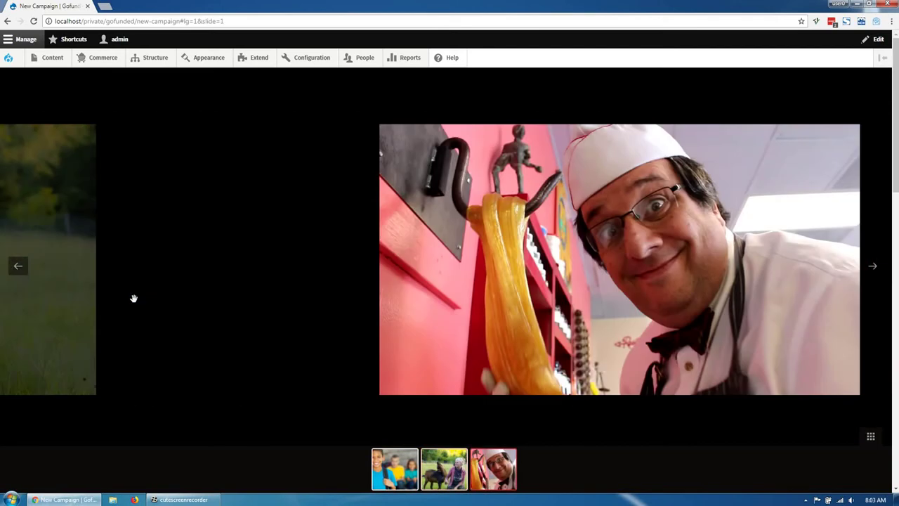
click(32, 326)
scroll(90, 360, down, 5)
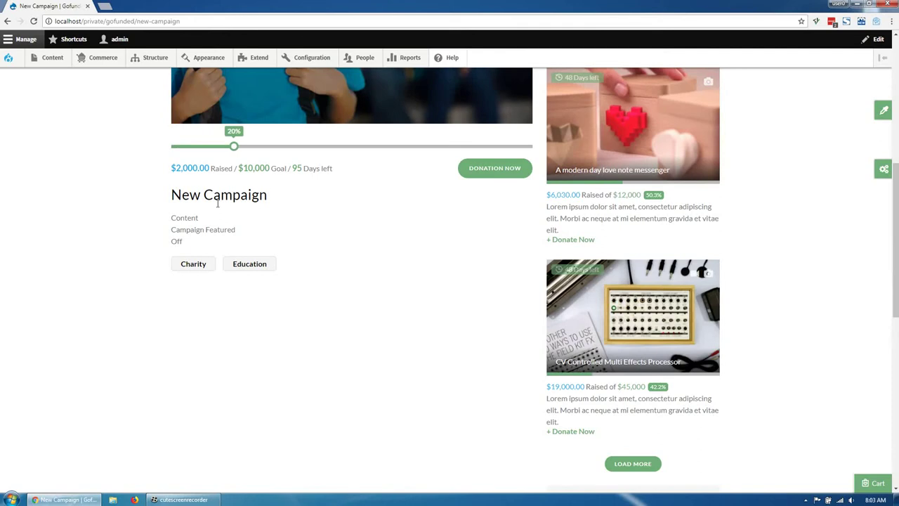
Step: Add the $50.00 pledge for New Campaign to the cart and proceed to checkout
scroll(140, 239, up, 1)
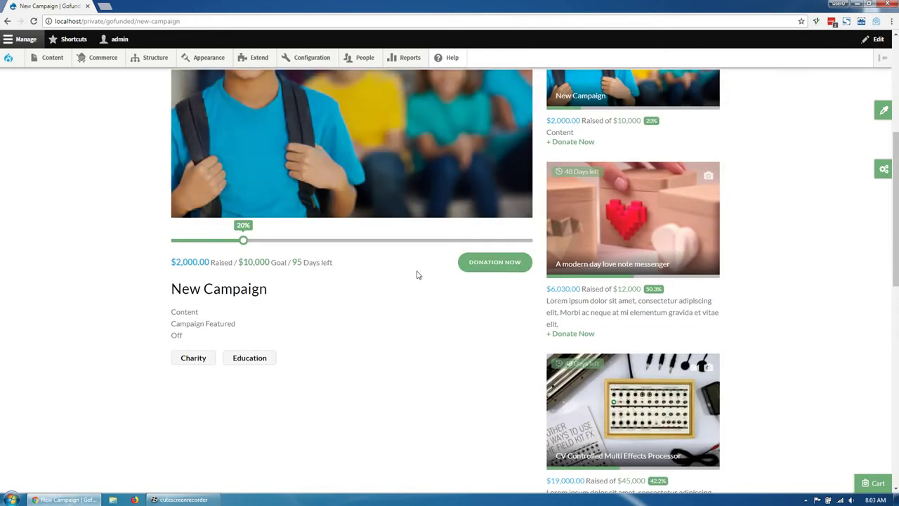
click(496, 263)
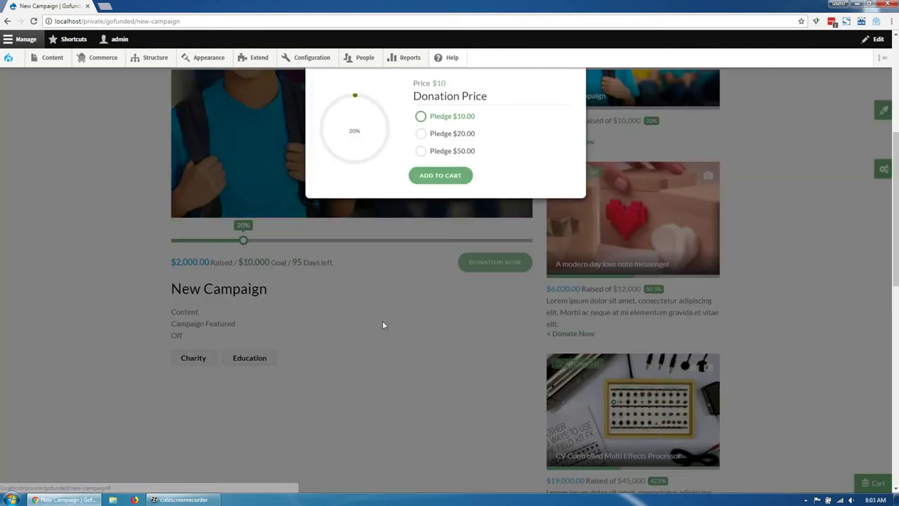
click(421, 156)
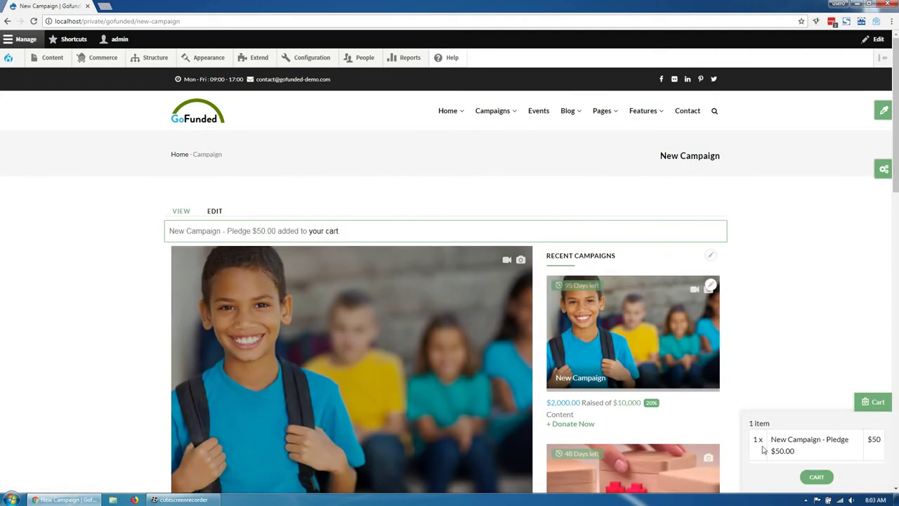
click(812, 476)
scroll(370, 359, down, 2)
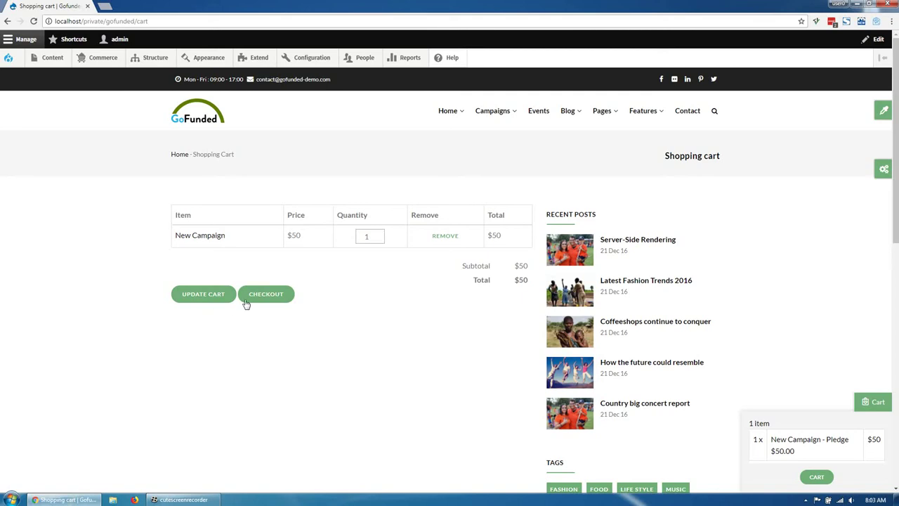
click(263, 299)
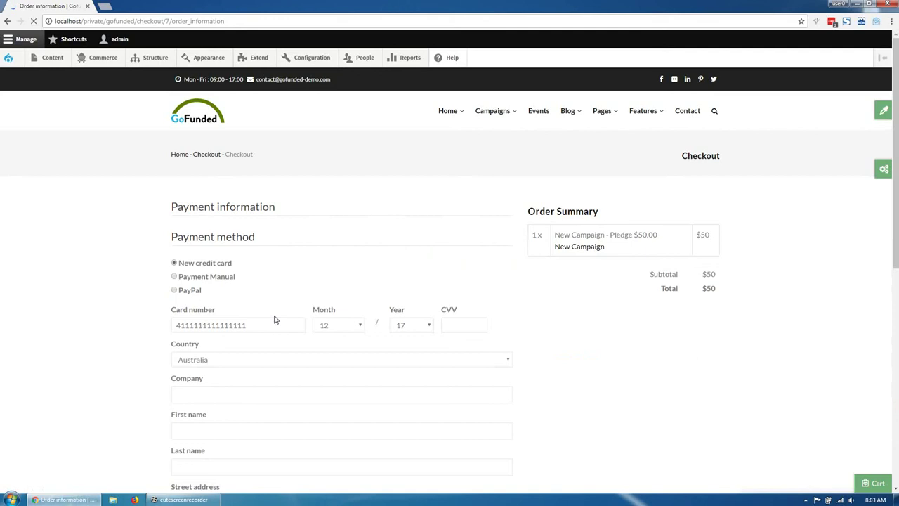
Step: Choose PayPal as the payment method, fill in the billing company, name and address, and continue to the order review
click(185, 290)
scroll(112, 348, down, 1)
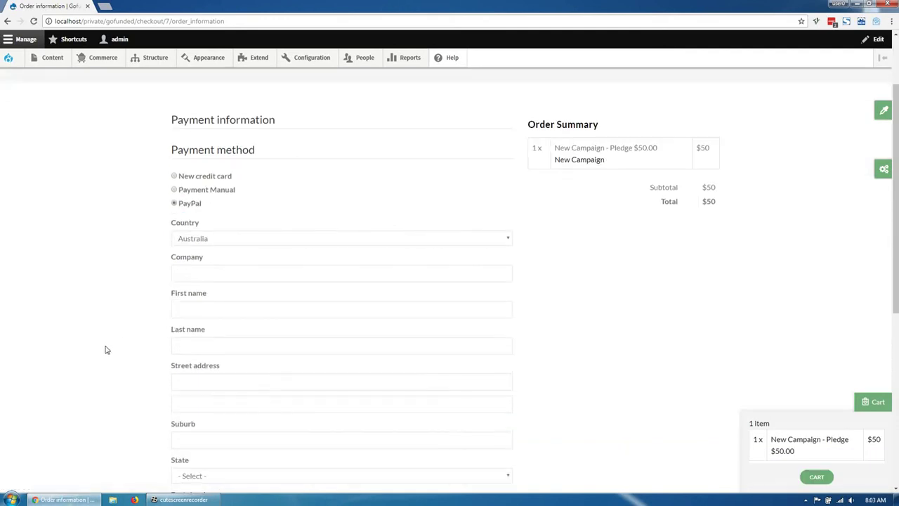
click(235, 273)
click(199, 293)
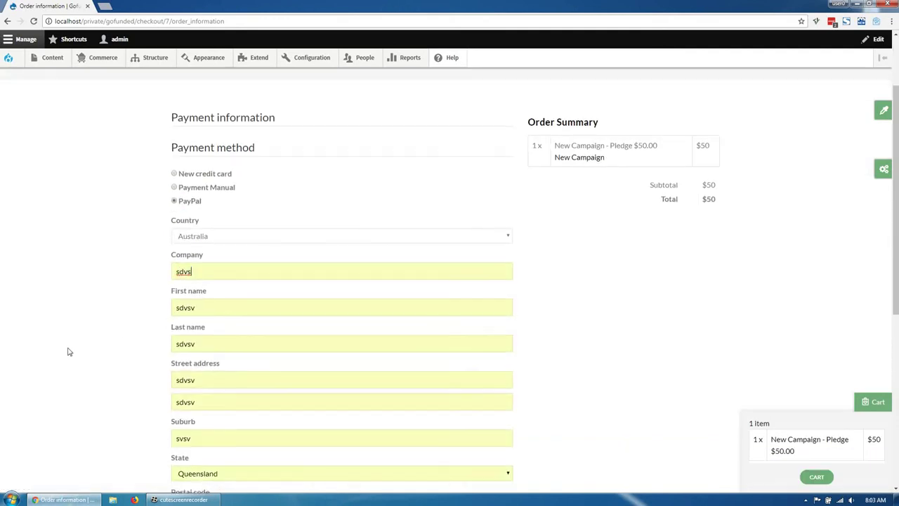
scroll(106, 351, down, 3)
click(211, 302)
scroll(107, 336, up, 2)
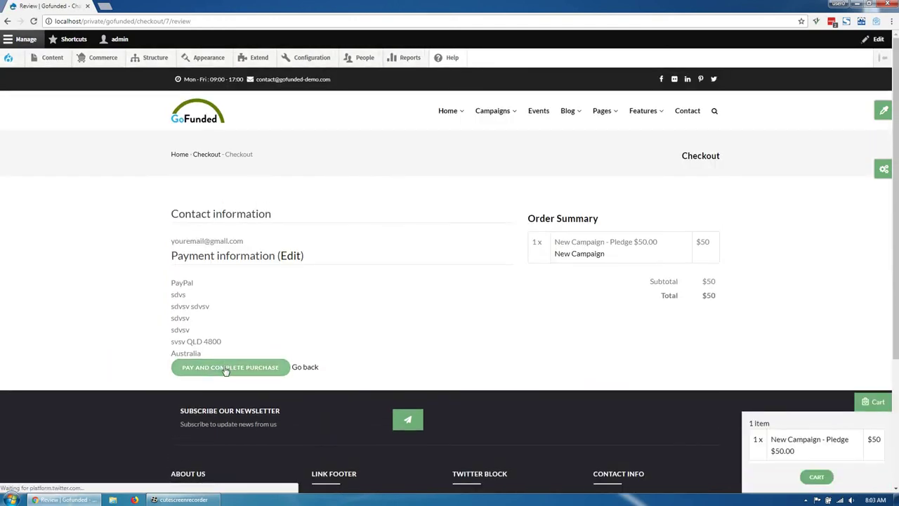
Step: Submit the order for payment and approve the $50.00 USD pledge on the PayPal checkout page
click(226, 371)
scroll(280, 390, down, 2)
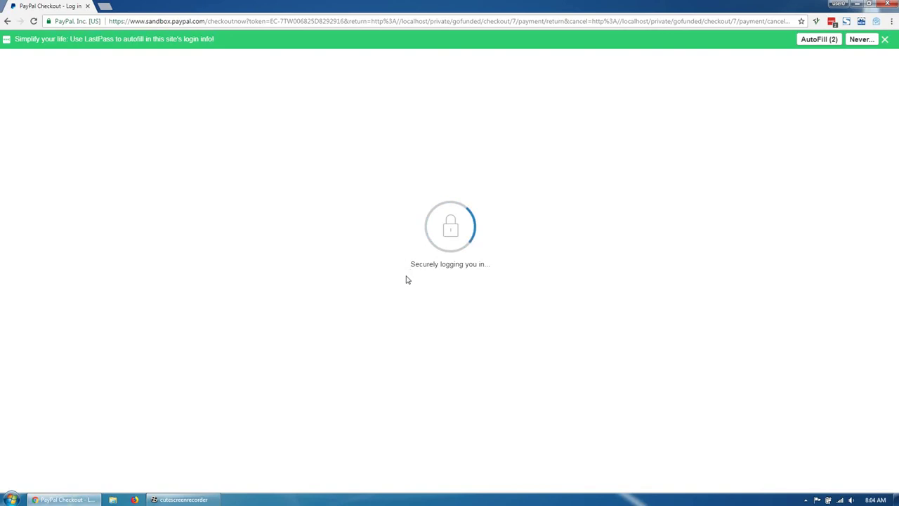
click(885, 39)
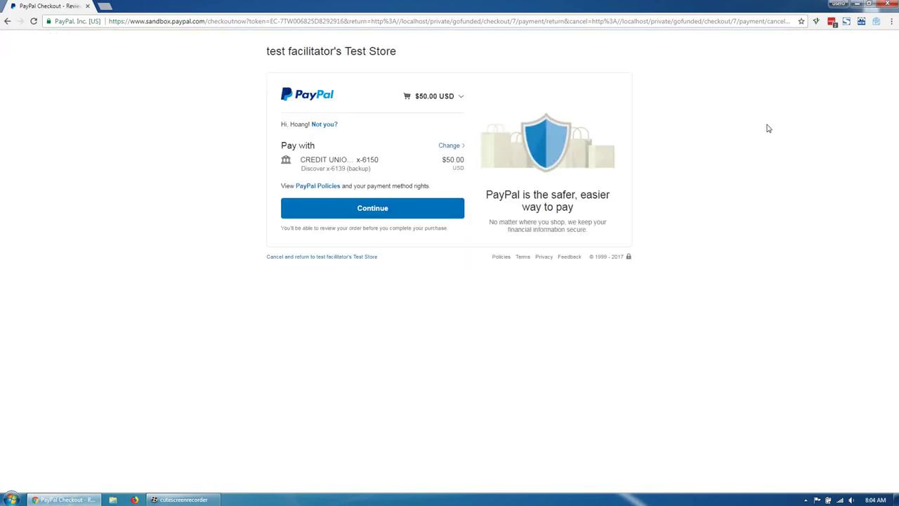
click(403, 210)
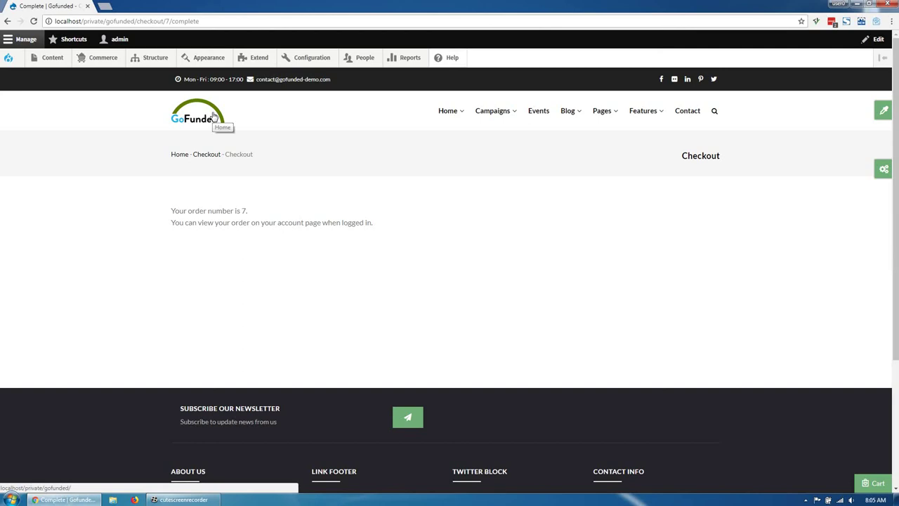
Step: Check New Campaign's raised amount and progress in the campaigns grid and on its own page
mouse_move(490, 118)
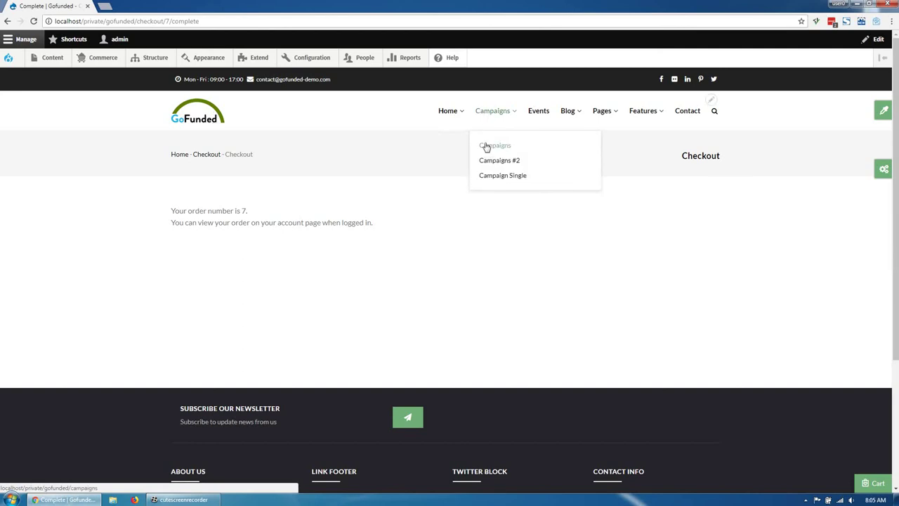
click(487, 145)
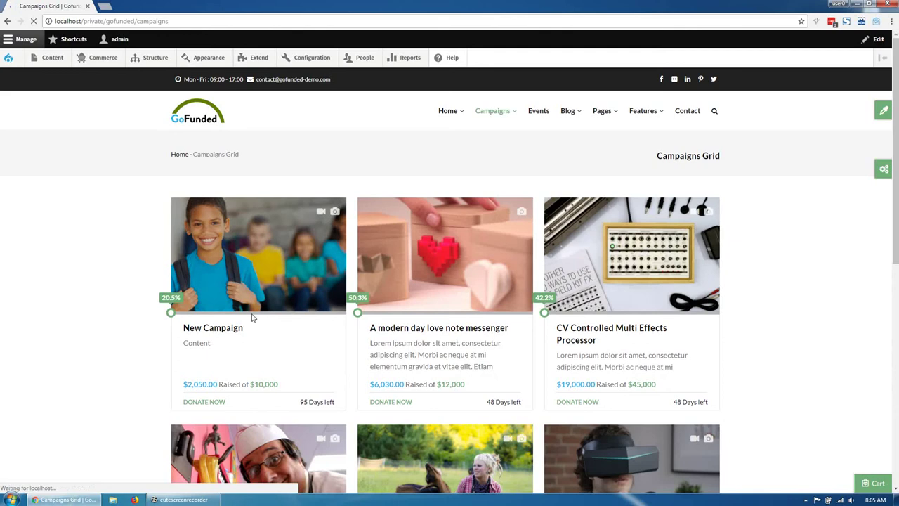
double_click(205, 391)
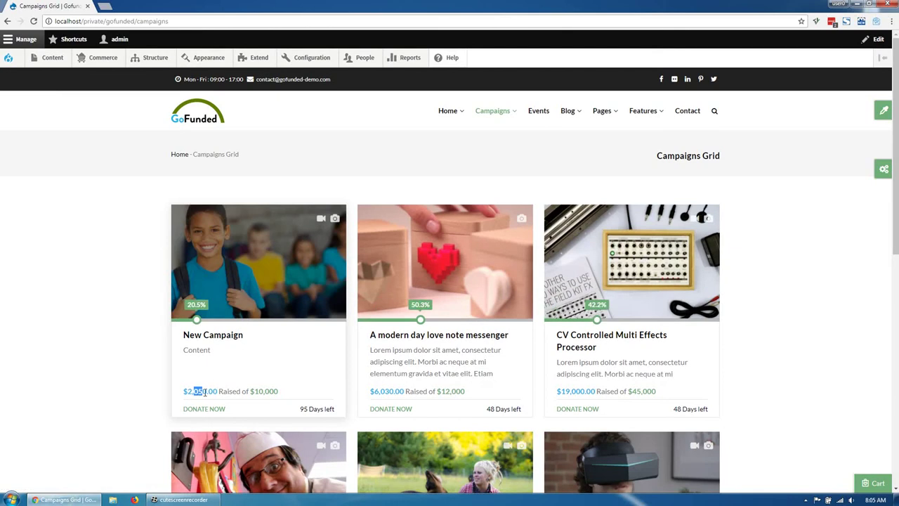
click(211, 336)
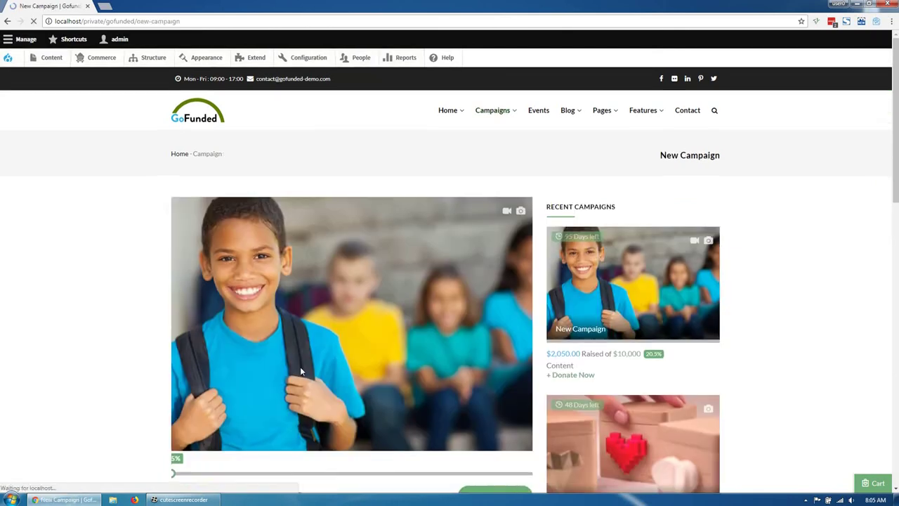
scroll(301, 372, down, 3)
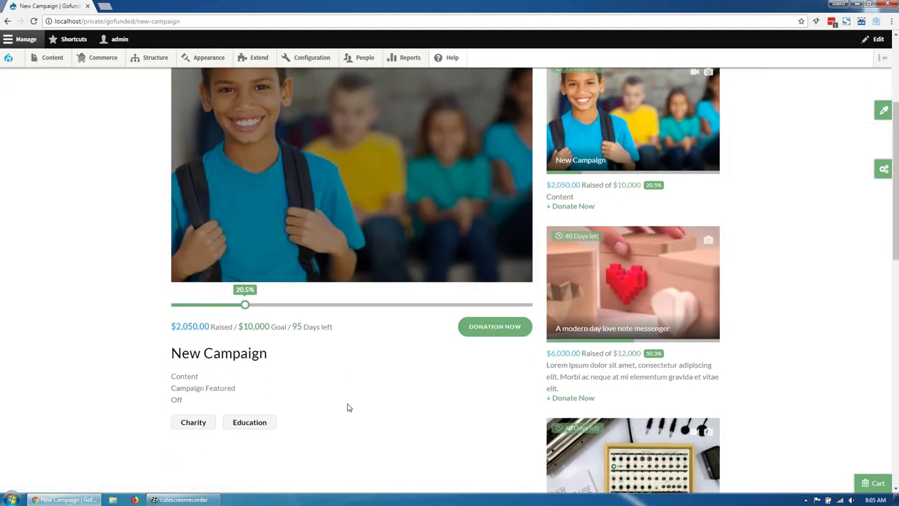
scroll(347, 408, up, 2)
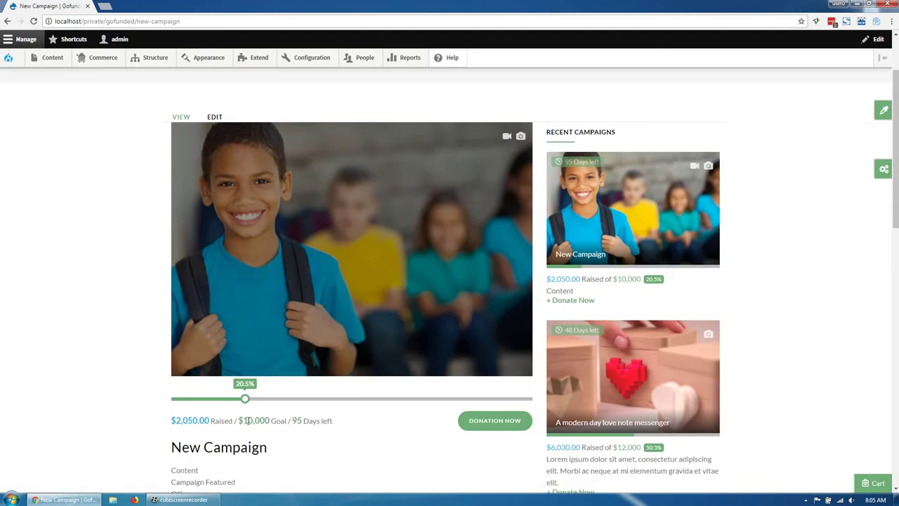
scroll(334, 378, up, 1)
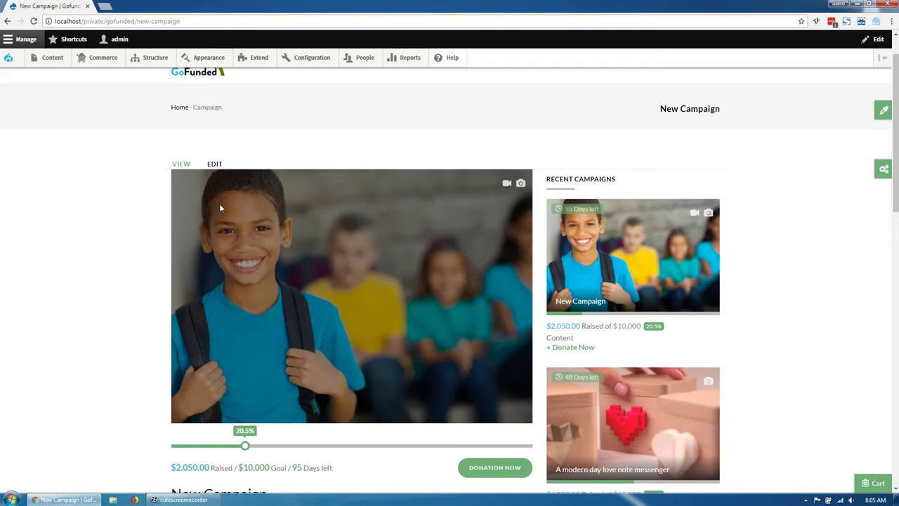
Step: Add the value Pledge $100.00 to the Donation Price campaign attribute and save it
mouse_move(117, 67)
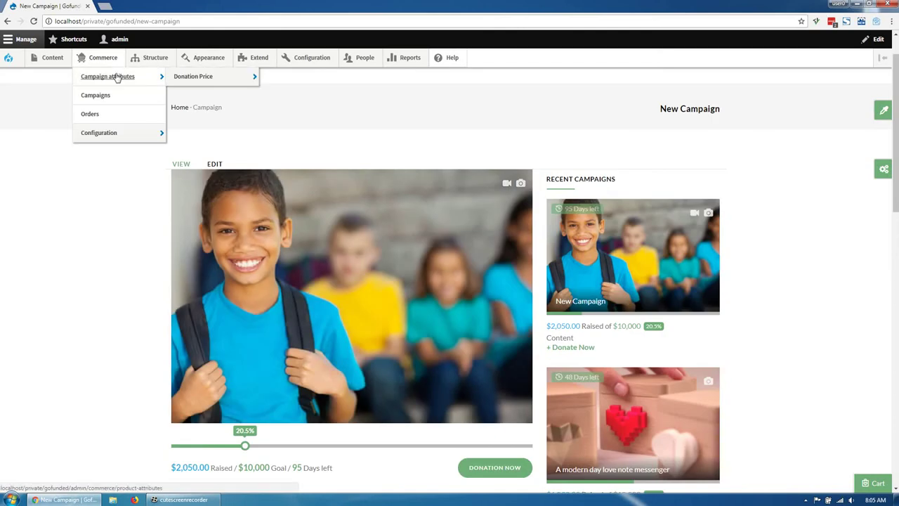
click(193, 75)
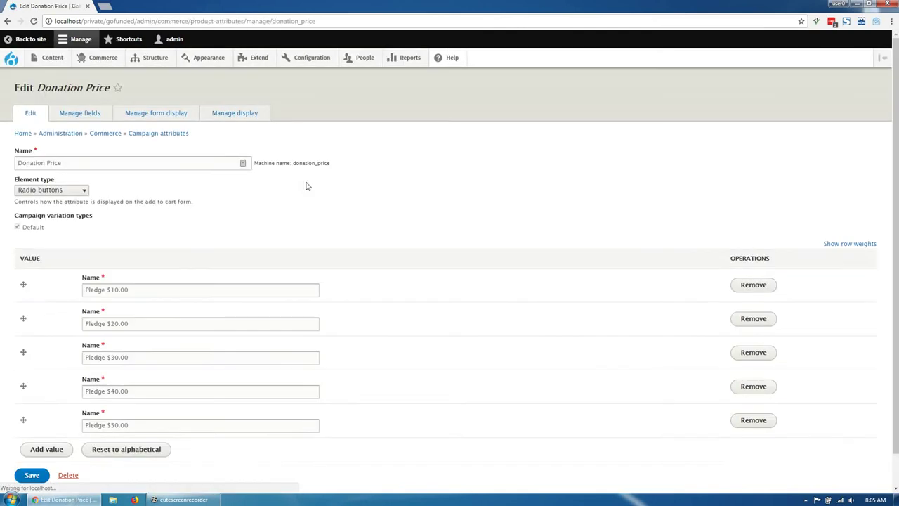
click(47, 415)
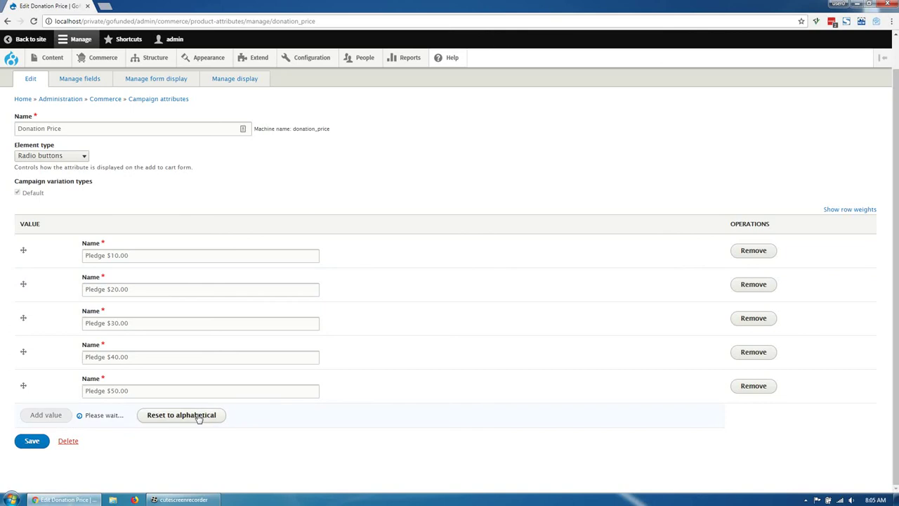
scroll(163, 409, down, 1)
click(140, 391)
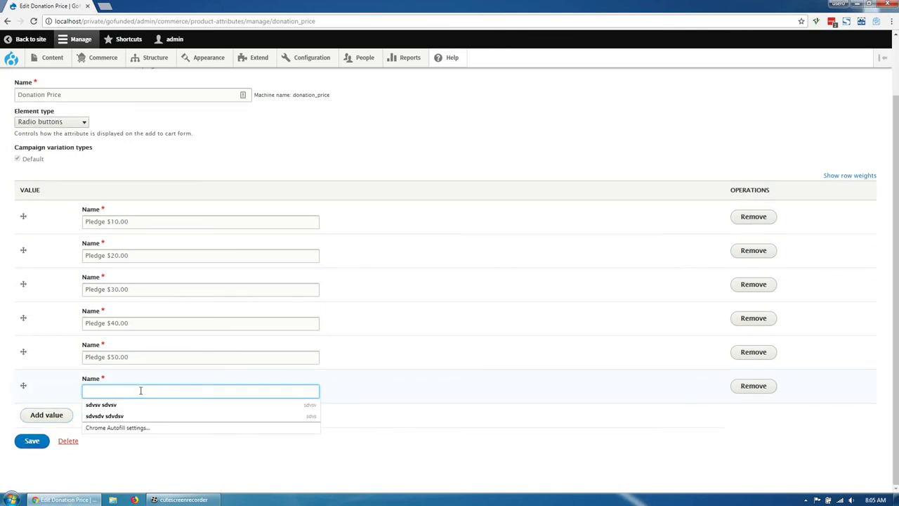
key(shift+Tab)
key(ctrl+c)
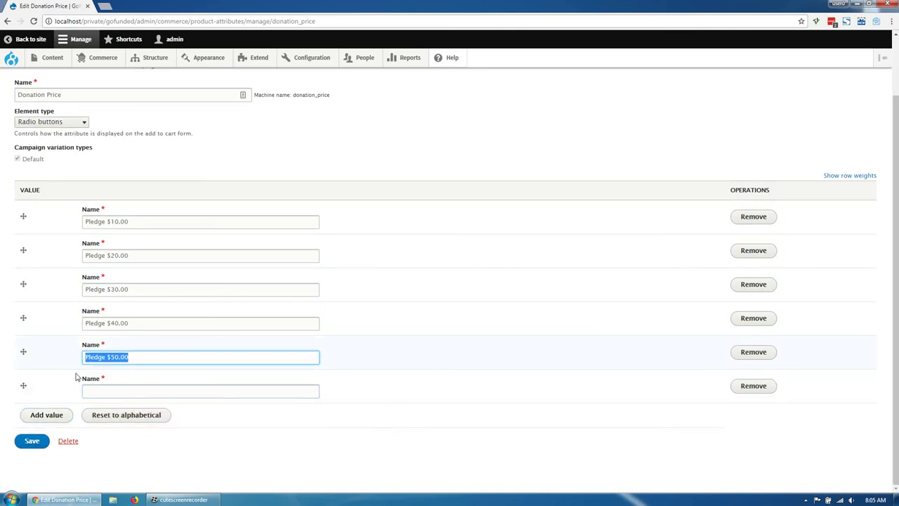
key(Tab)
key(ctrl+v)
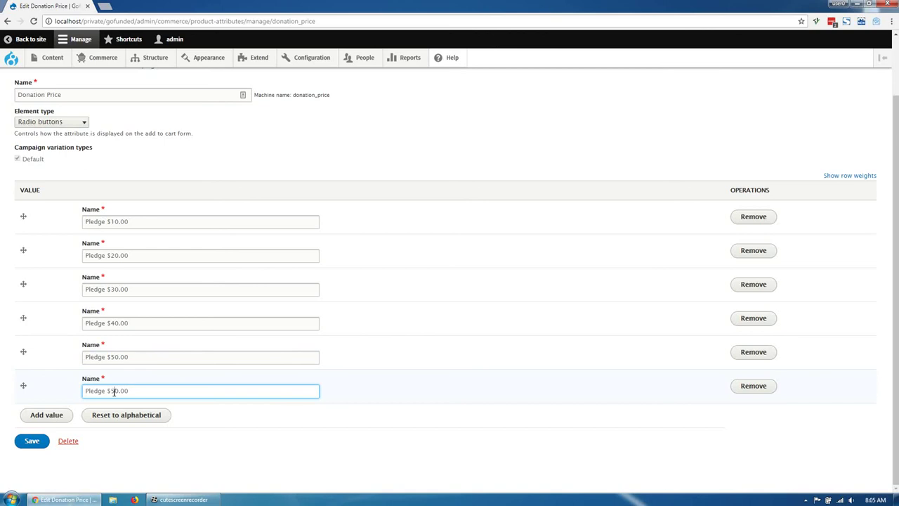
text(0)
click(32, 441)
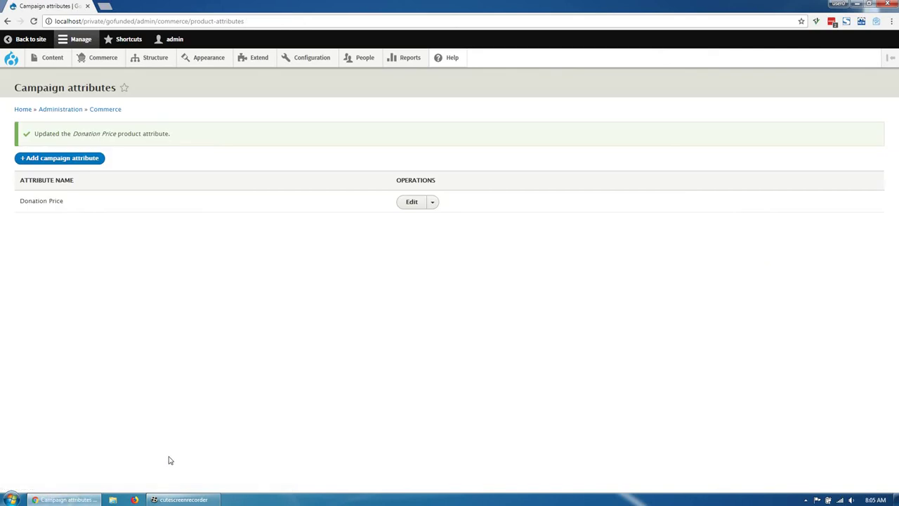
Step: Open New Campaign for editing from the administrative campaign list and go to its variations
mouse_move(103, 59)
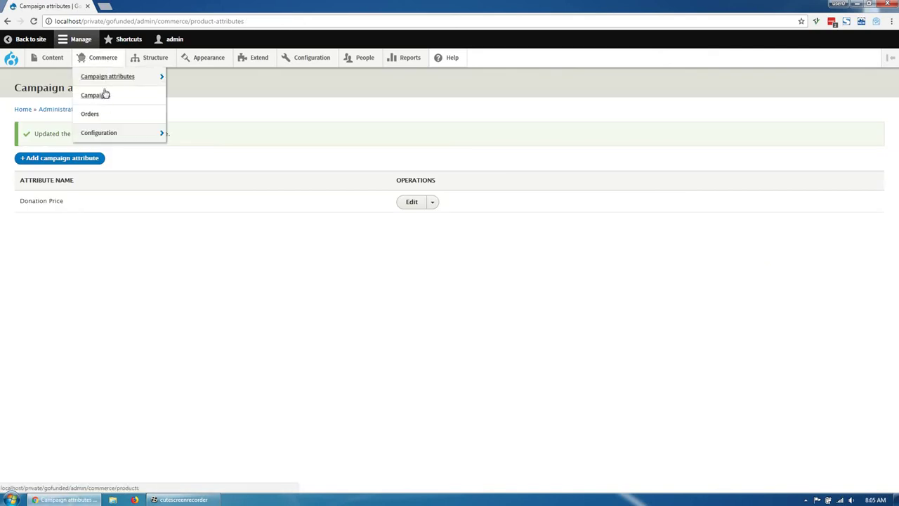
click(91, 114)
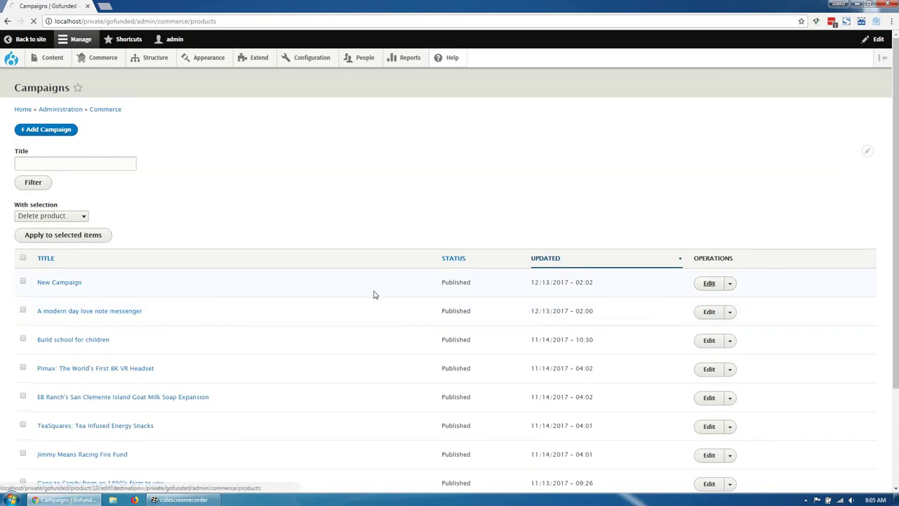
scroll(351, 298, down, 4)
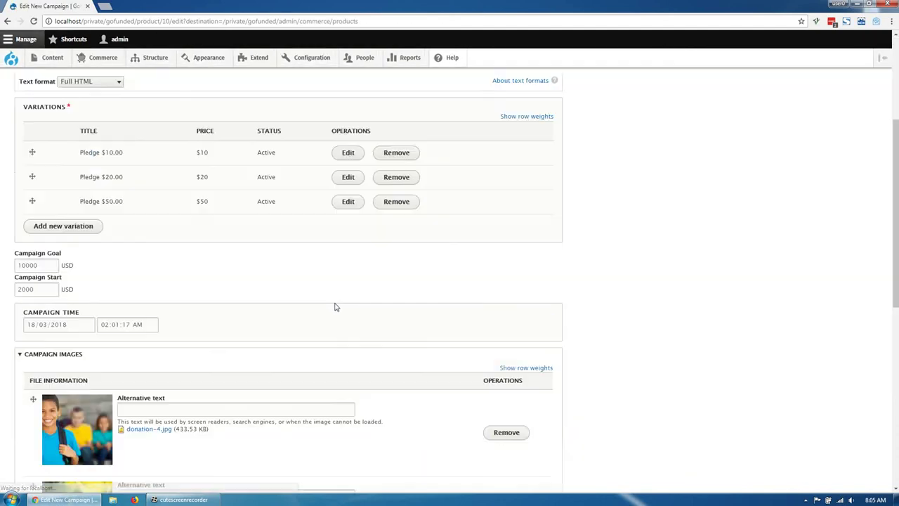
Step: Try to create a new variation with SKU SKU_new_3, price 100 USD and donation price Pledge $100.00
click(94, 232)
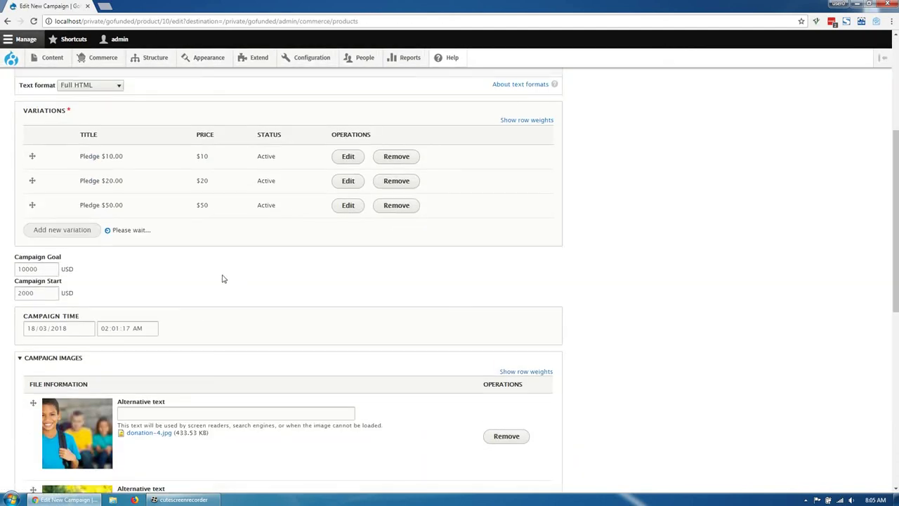
double_click(127, 272)
click(120, 261)
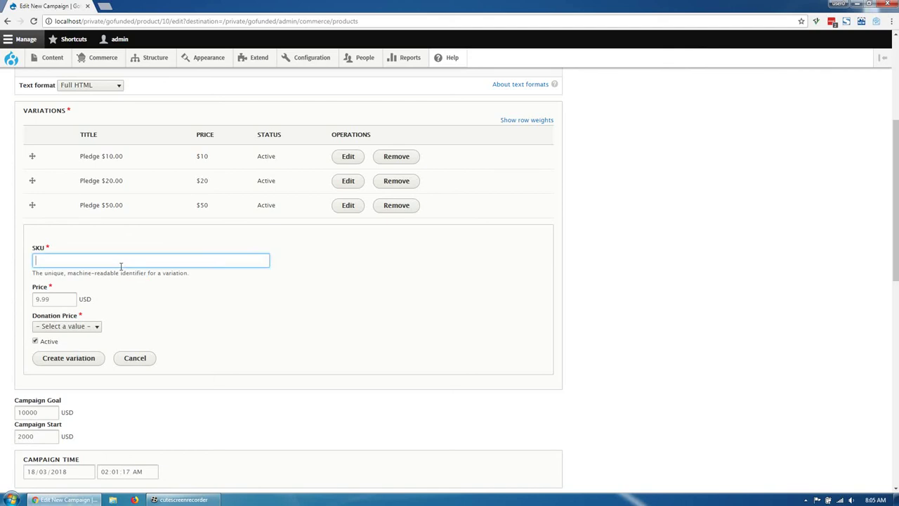
click(86, 272)
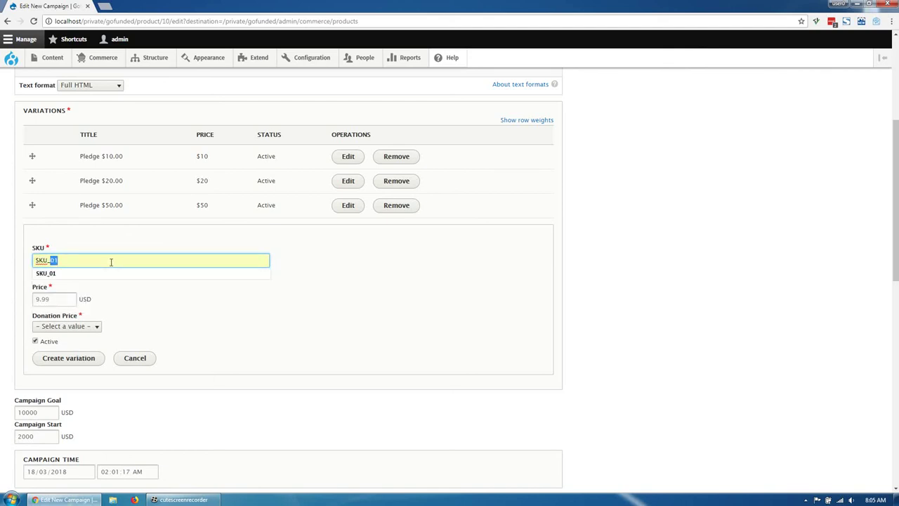
text(new_3)
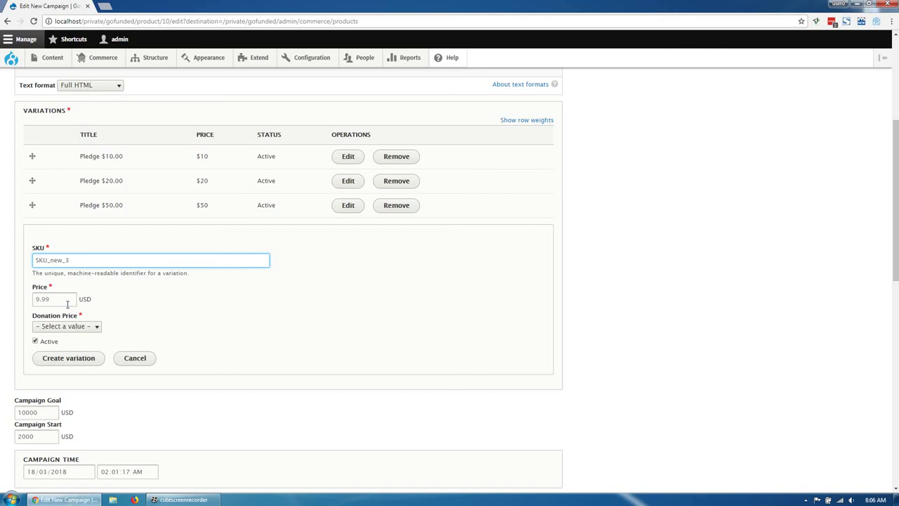
click(67, 304)
text(1)
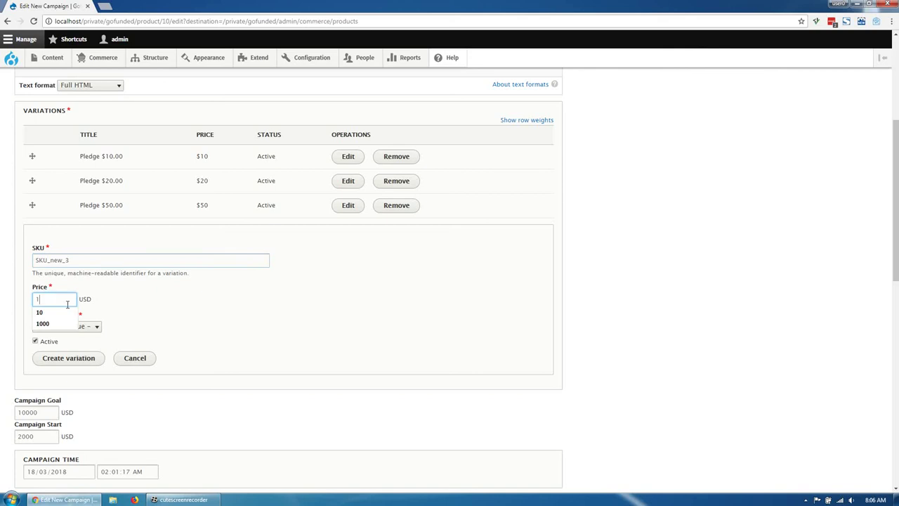
text(00)
click(67, 326)
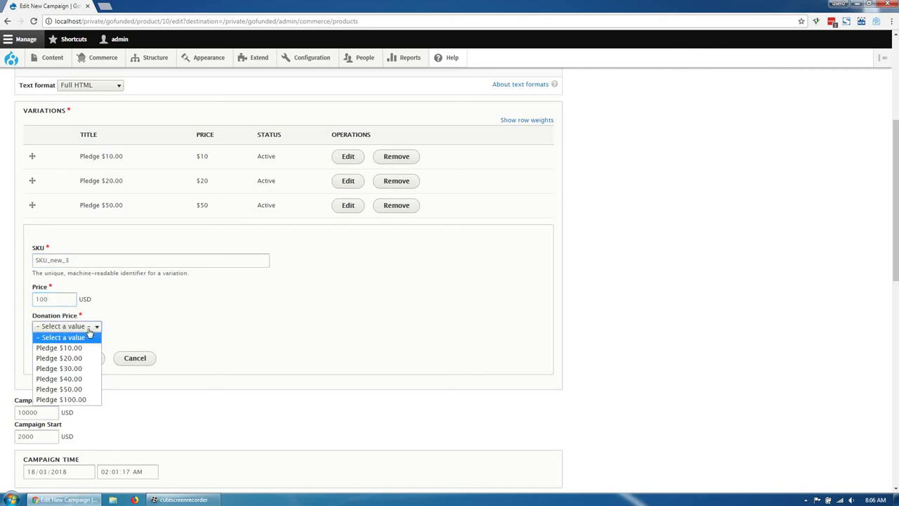
click(72, 400)
click(62, 366)
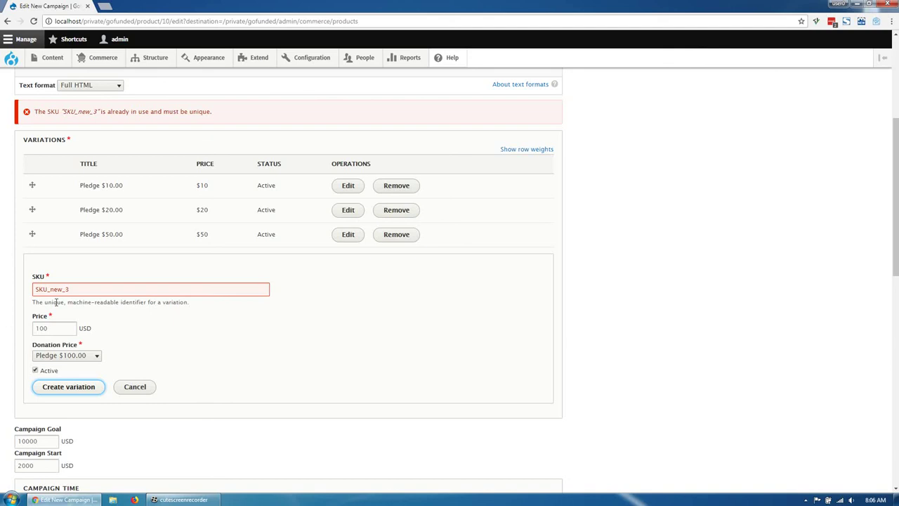
Step: Correct the new variation's SKU to SKU_new_4, create the variation and save New Campaign
drag(66, 291, 87, 288)
text(4)
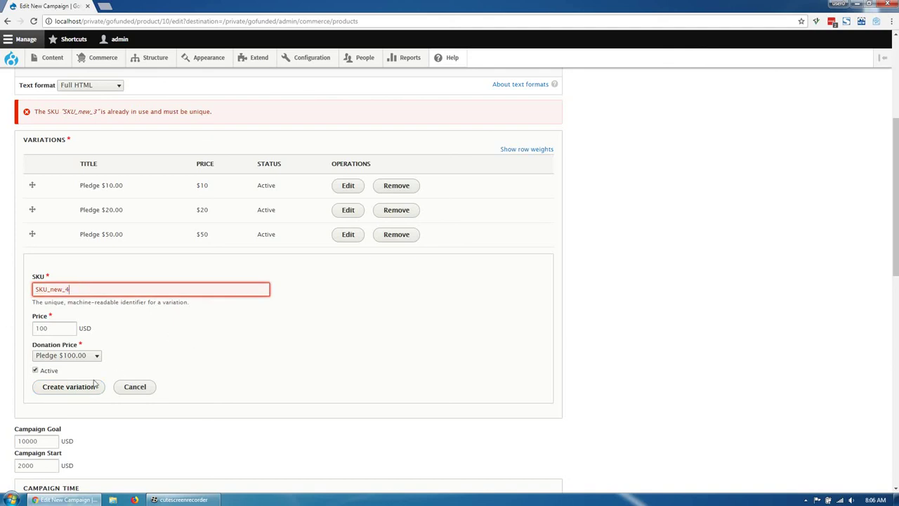
click(102, 387)
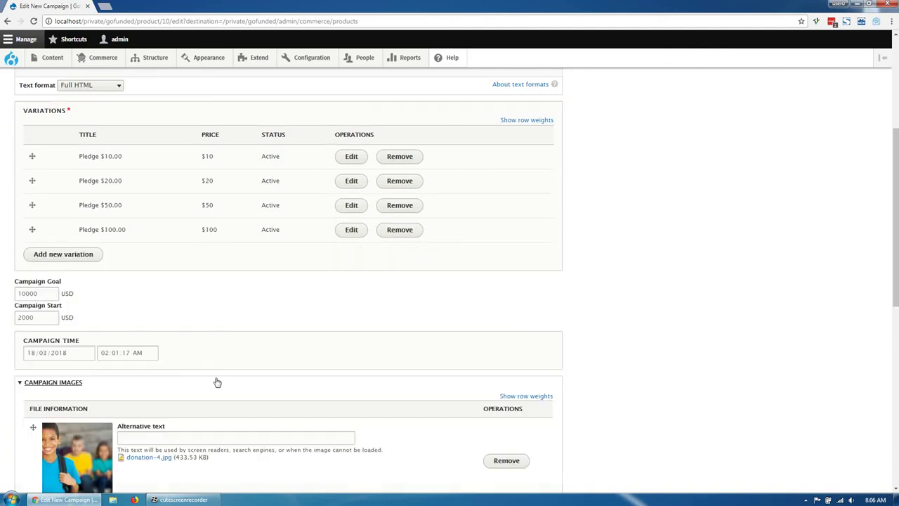
scroll(139, 373, down, 7)
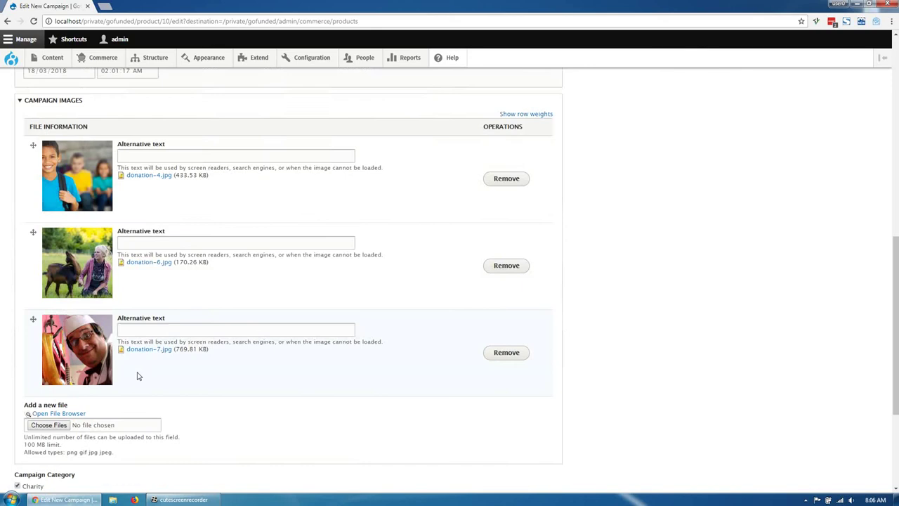
click(31, 441)
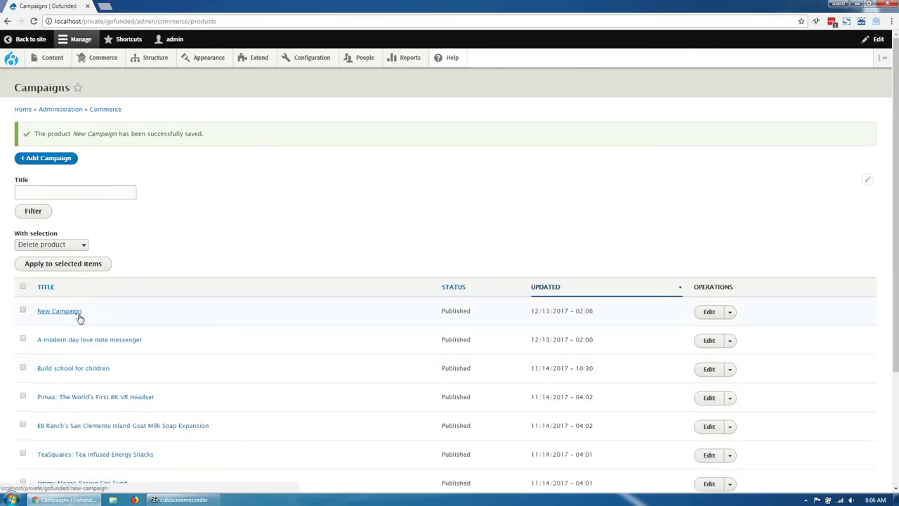
Step: Open New Campaign's public page and choose Pledge $100.00 in its donation form
click(78, 314)
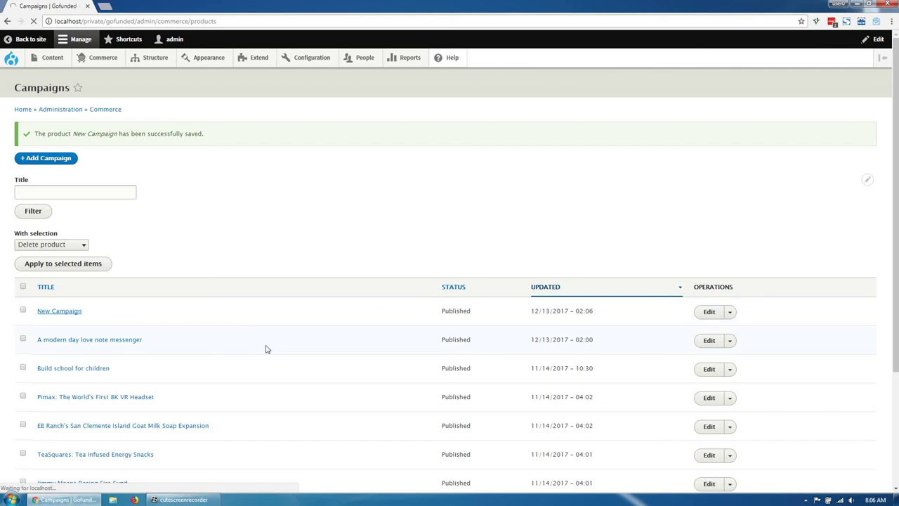
scroll(307, 349, down, 2)
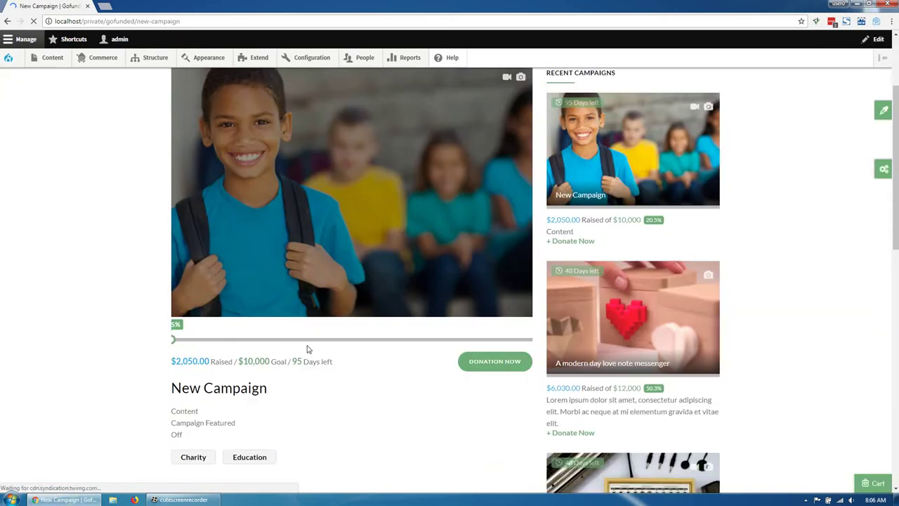
scroll(307, 349, down, 2)
click(485, 260)
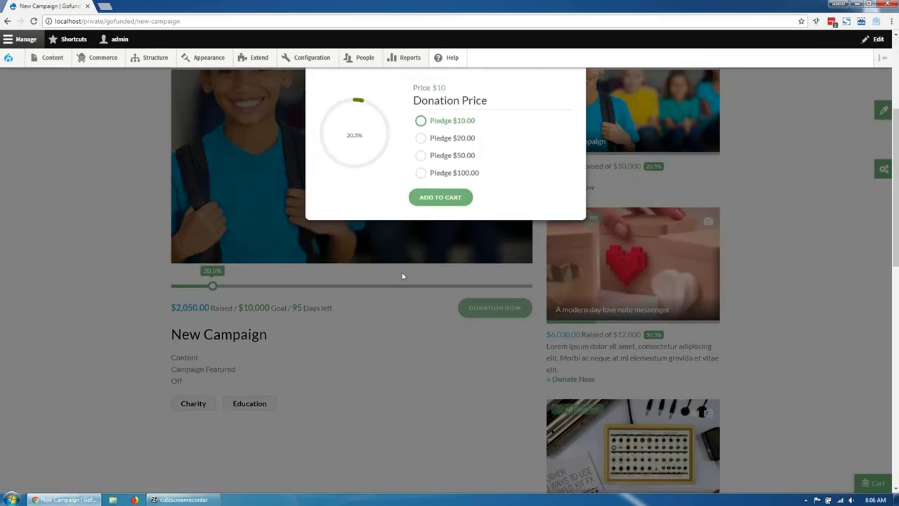
click(449, 174)
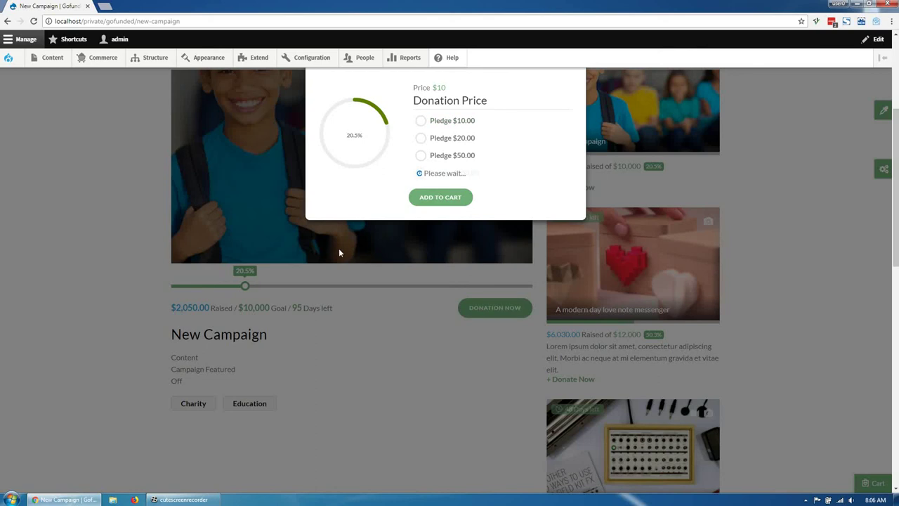
scroll(478, 250, up, 2)
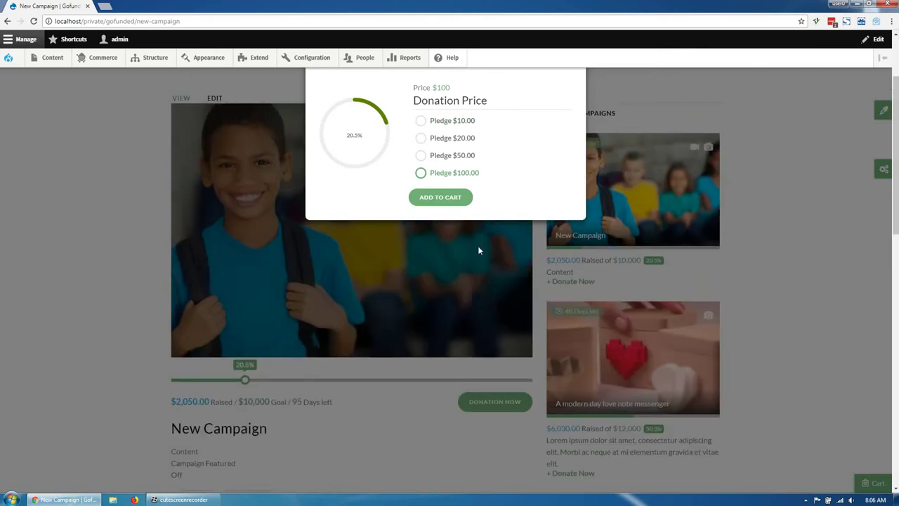
Step: Return to the site's home page and preview New Campaign's video from the Latest Campaigns section
click(21, 39)
click(575, 60)
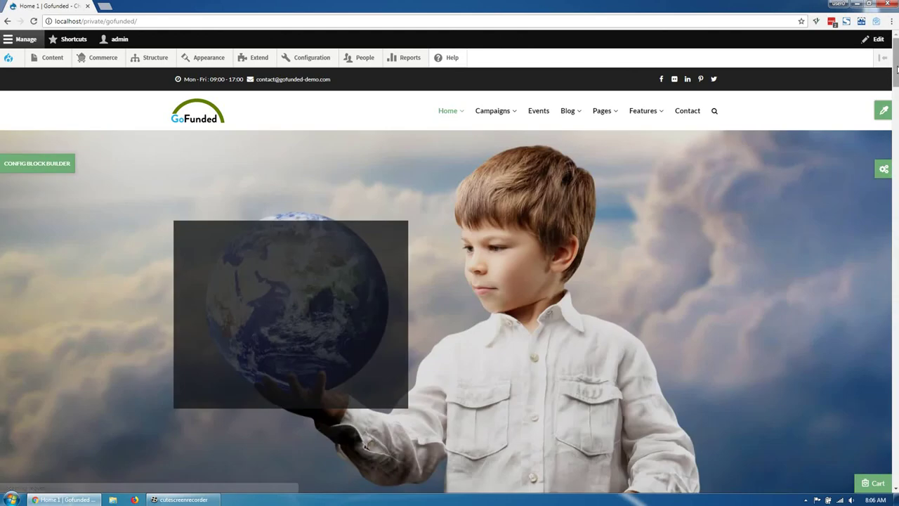
drag(894, 74, 892, 129)
scroll(503, 213, down, 12)
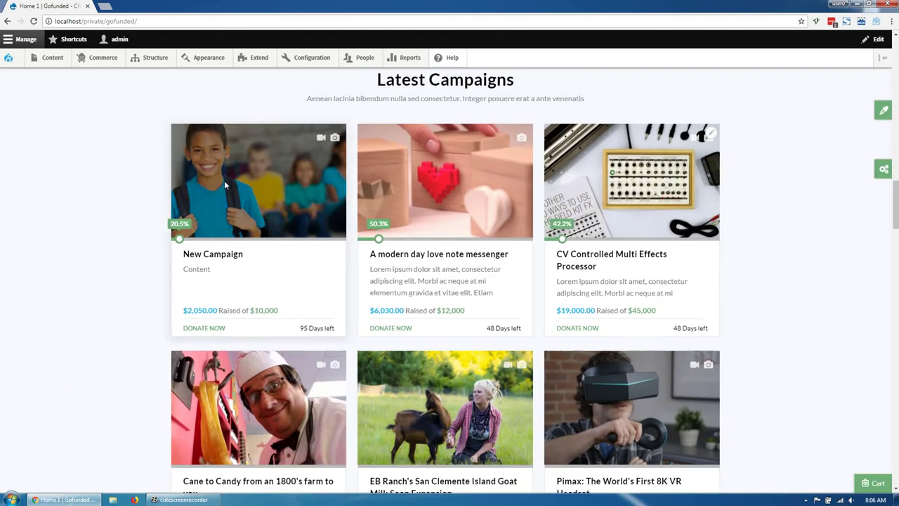
click(324, 143)
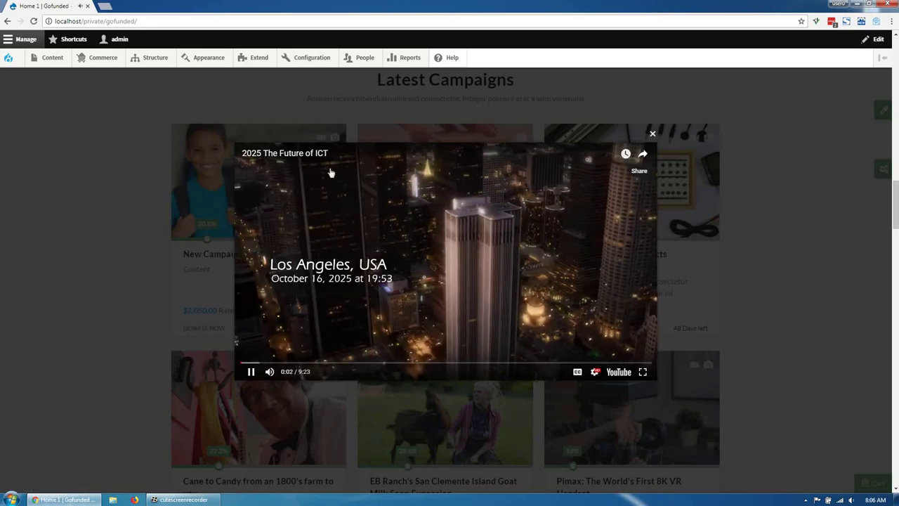
click(335, 141)
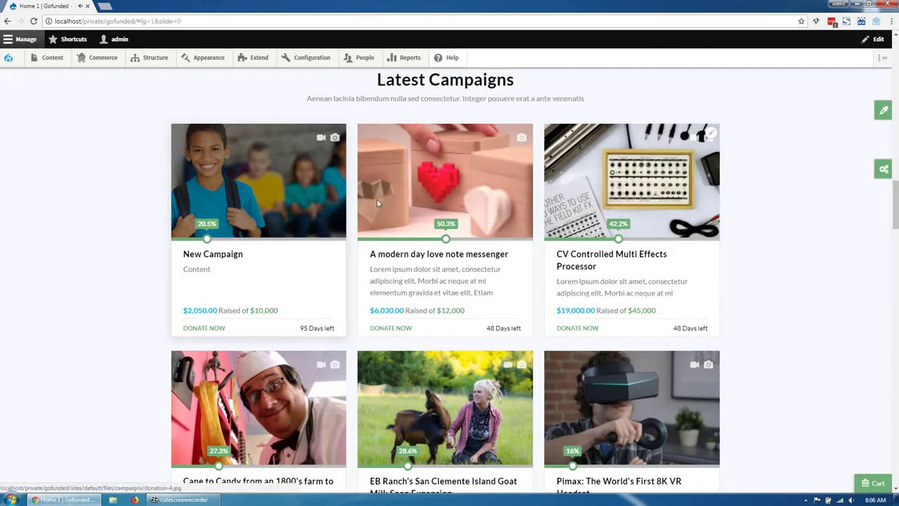
Step: Browse New Campaign's image gallery through to the last picture and close it
click(335, 141)
drag(478, 239, 182, 267)
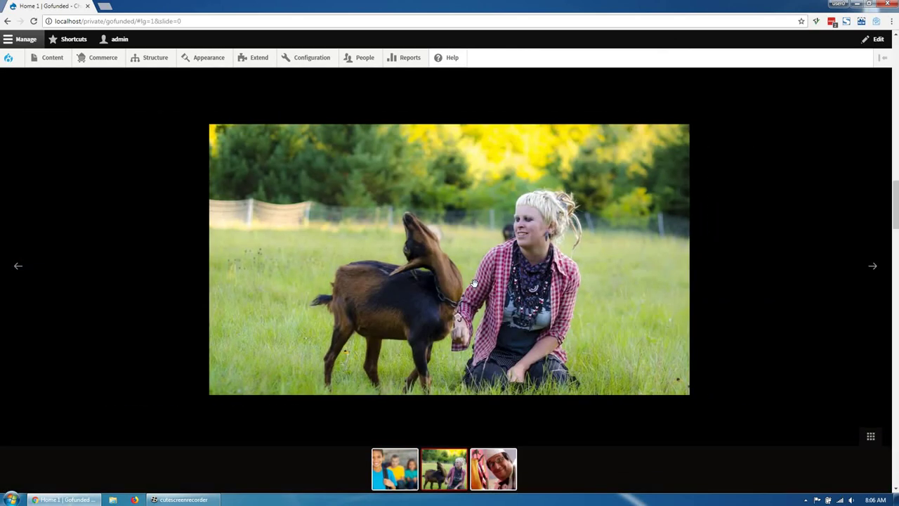
drag(393, 281, 80, 296)
click(80, 300)
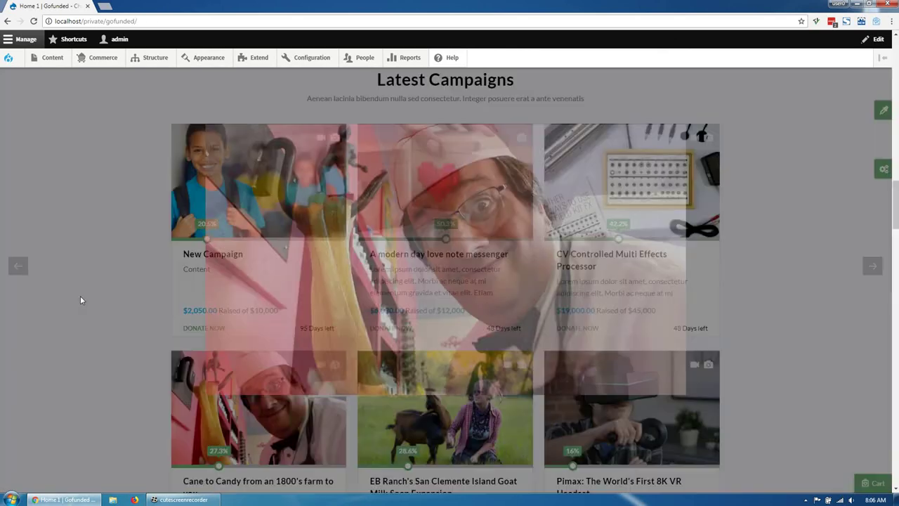
scroll(61, 338, down, 7)
scroll(61, 338, down, 13)
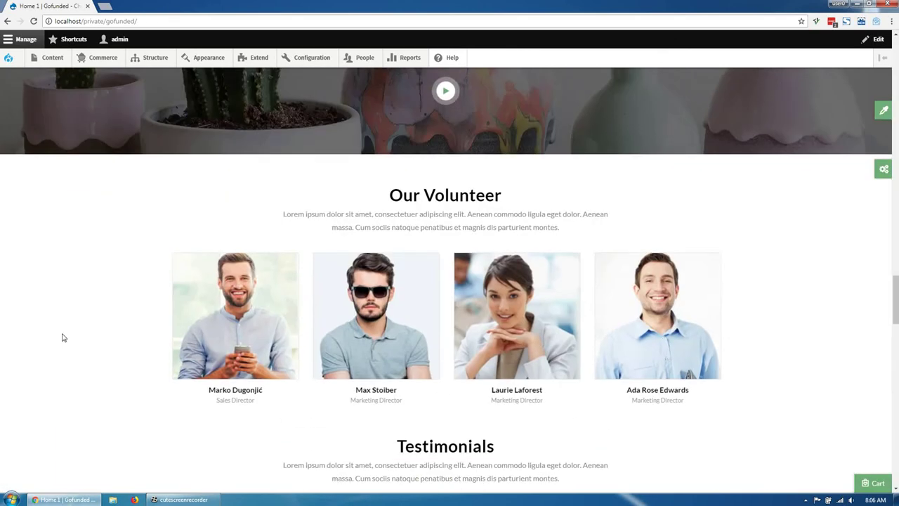
scroll(62, 338, up, 9)
scroll(61, 338, up, 15)
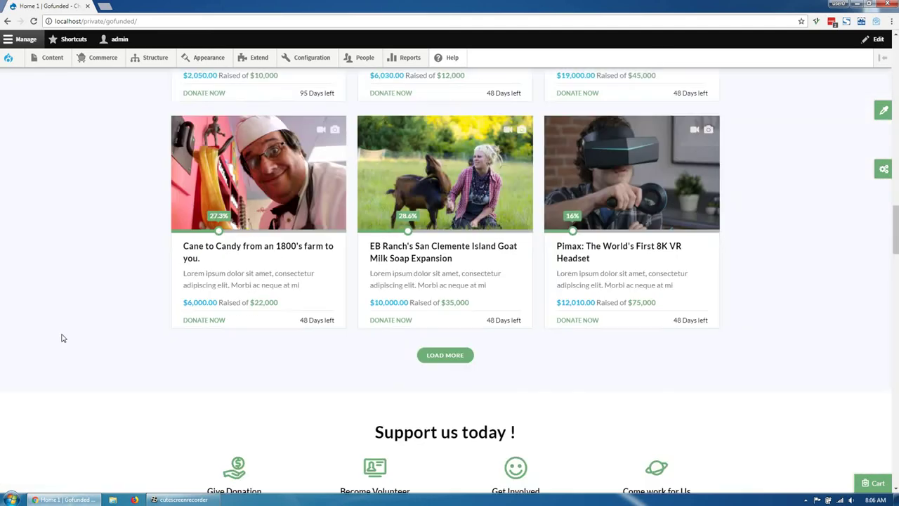
scroll(61, 338, up, 5)
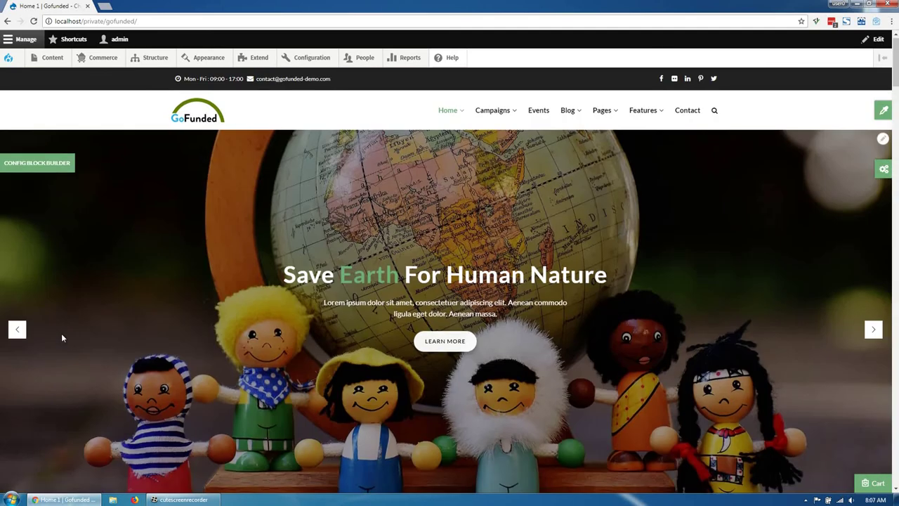